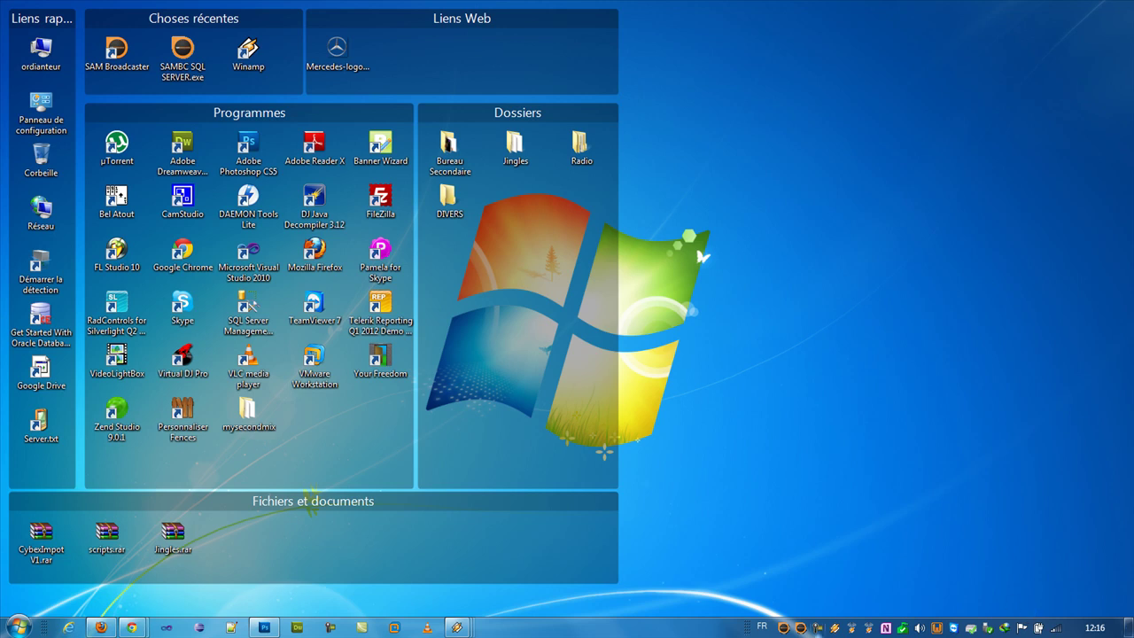
Switch to Chrome and search Google Images for "une bague", looking through the ring pictures.
mouse_move(131, 630)
left_click(91, 560)
left_click(196, 8)
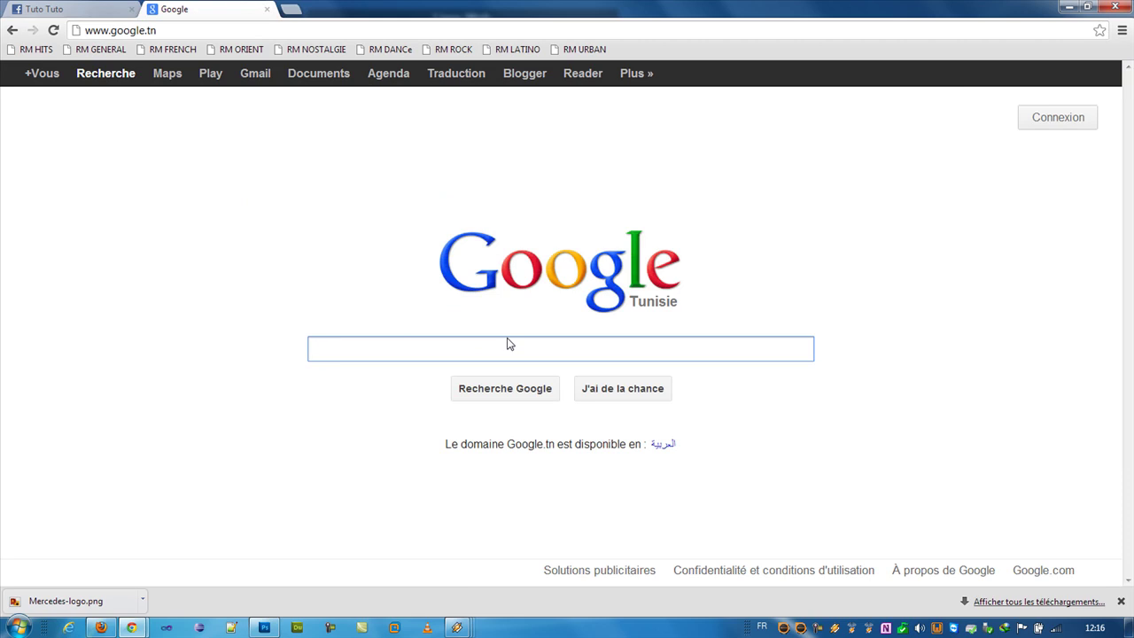
type("une bague")
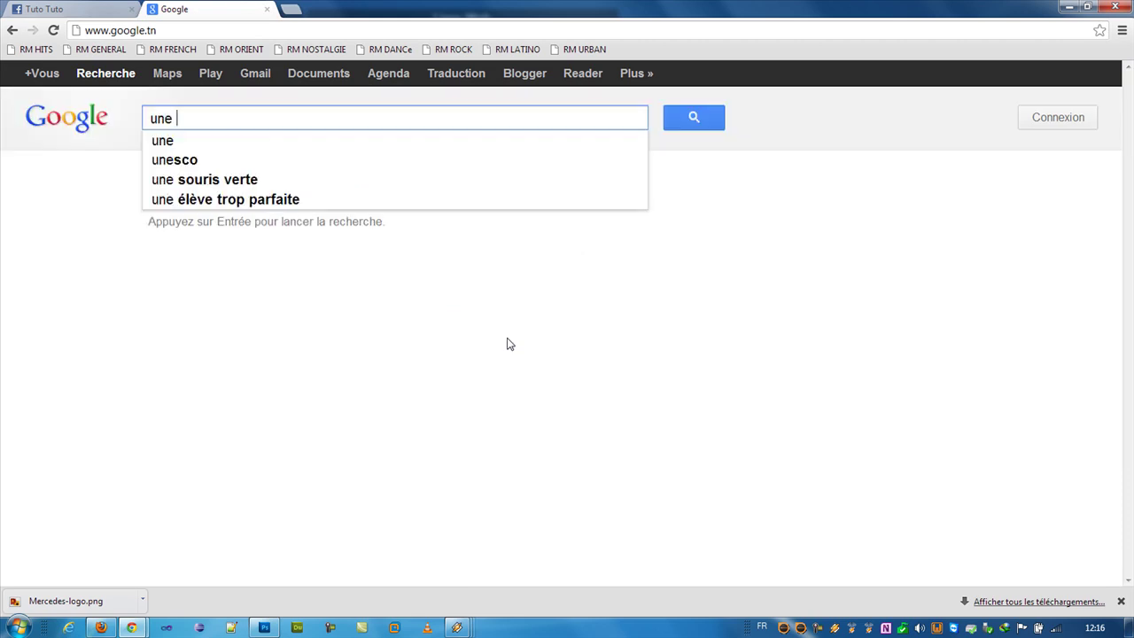
key("Return")
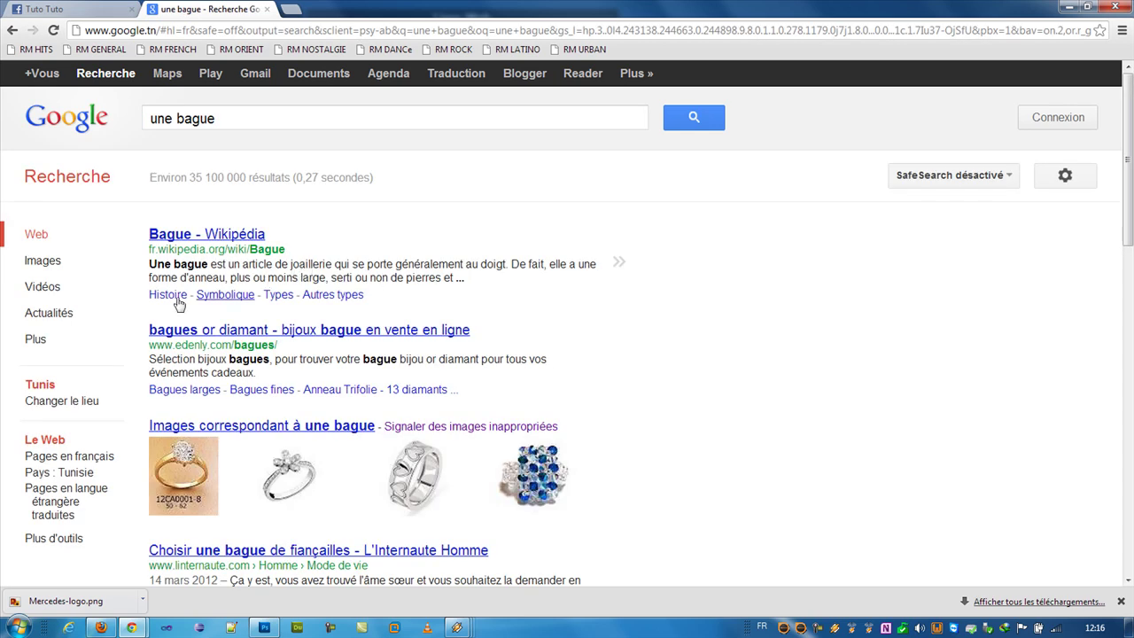
left_click(43, 261)
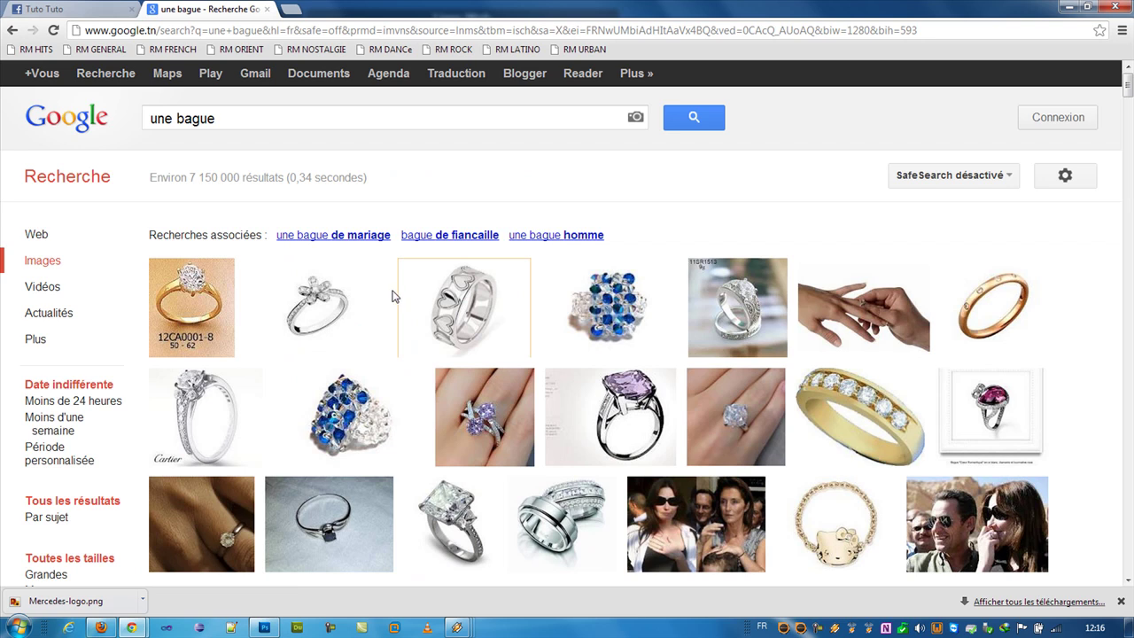
scroll(392, 296, "down", 1)
scroll(382, 297, "down", 2)
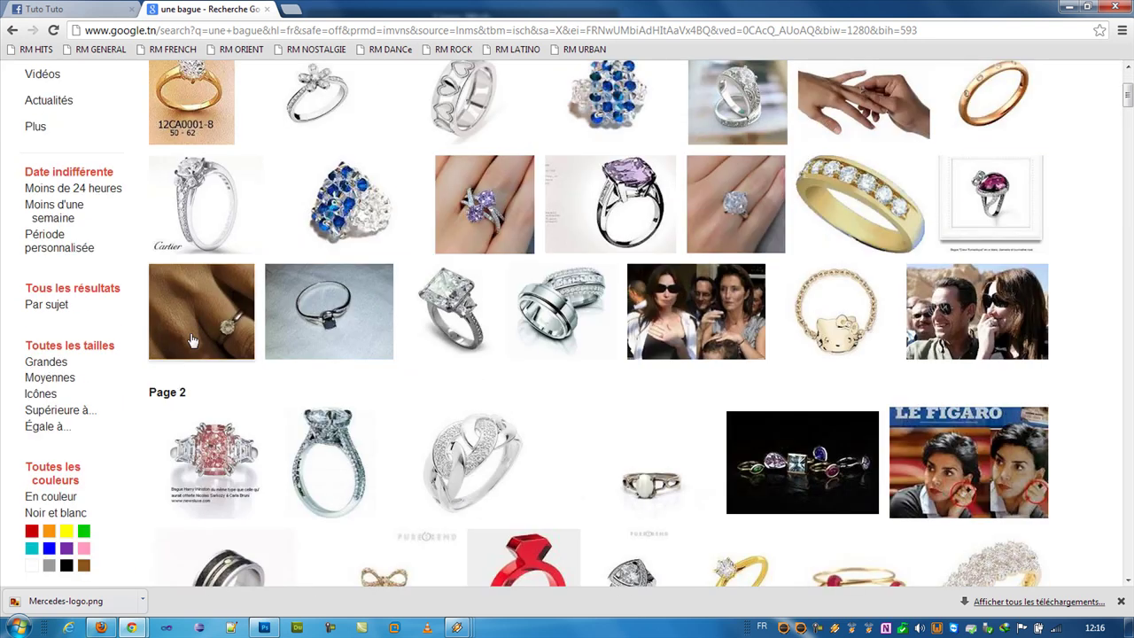
mouse_move(212, 324)
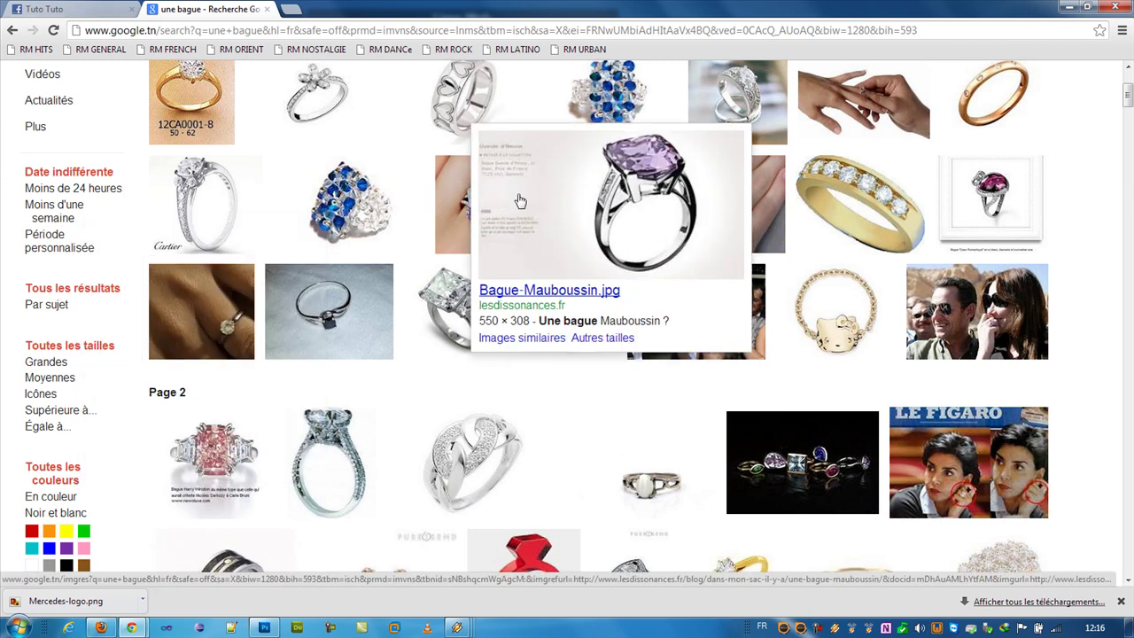
scroll(443, 204, "up", 3)
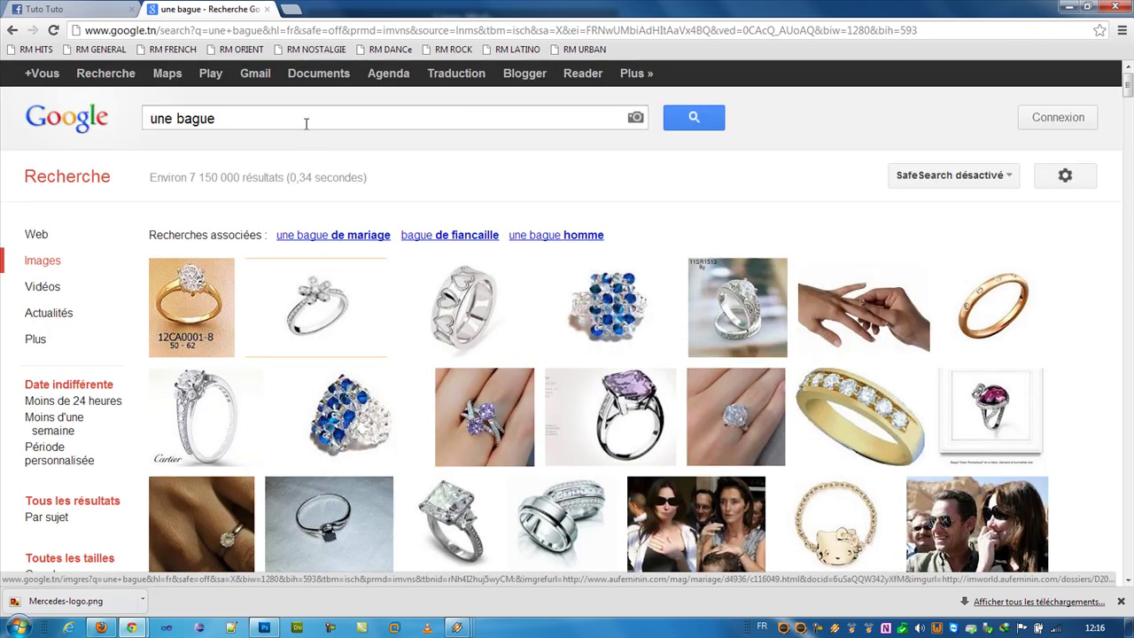
Refine the image search to "une bague png".
left_click(306, 124)
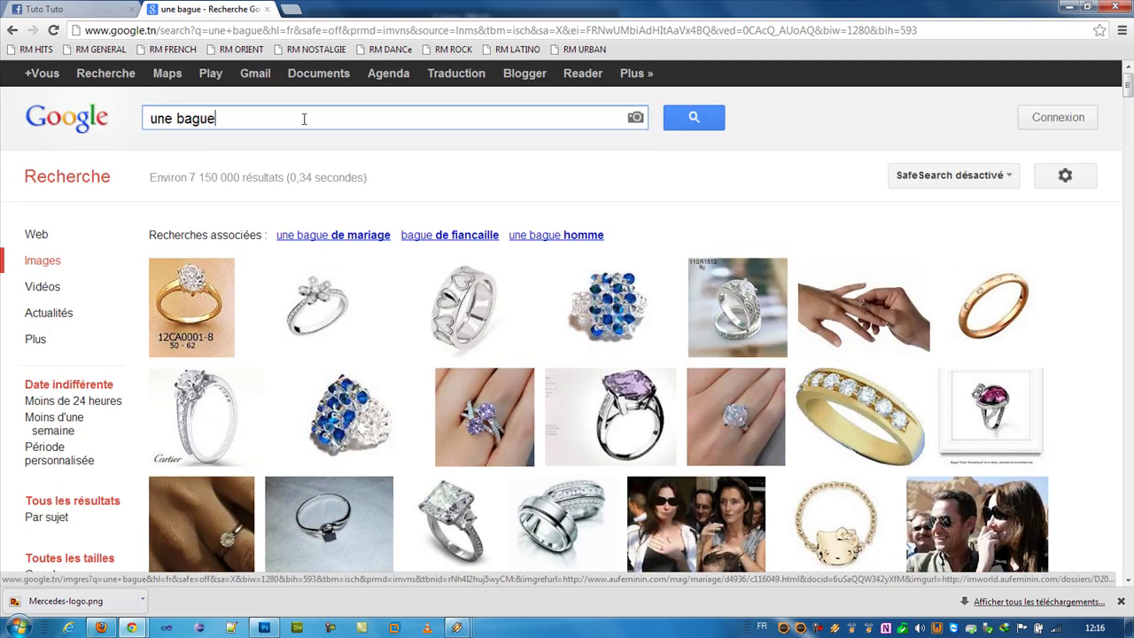
type("png")
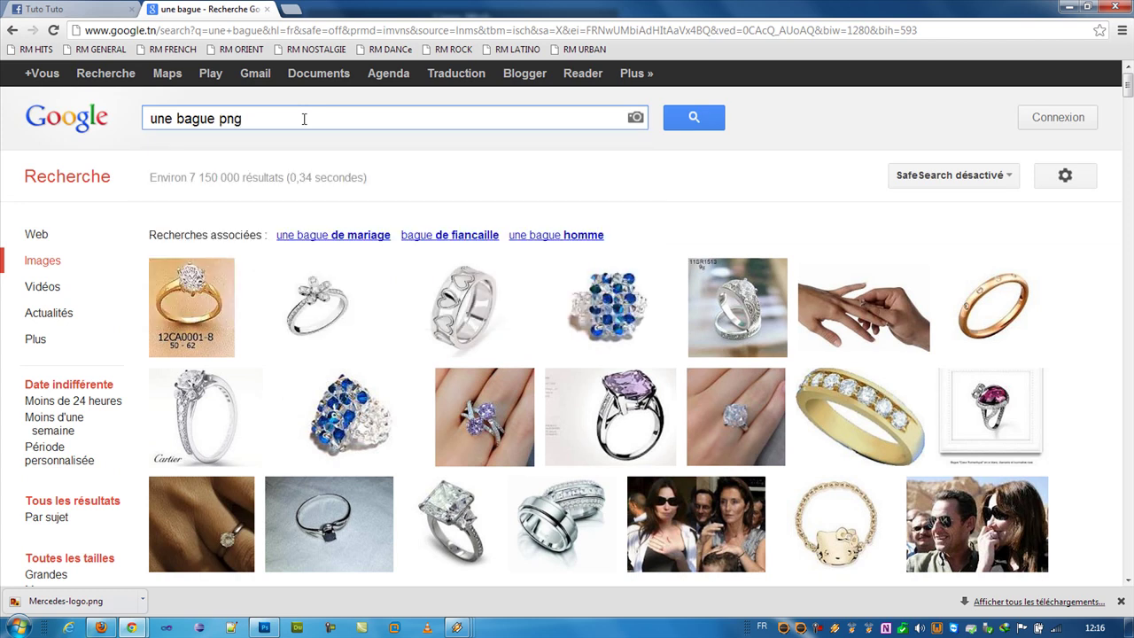
key("Return")
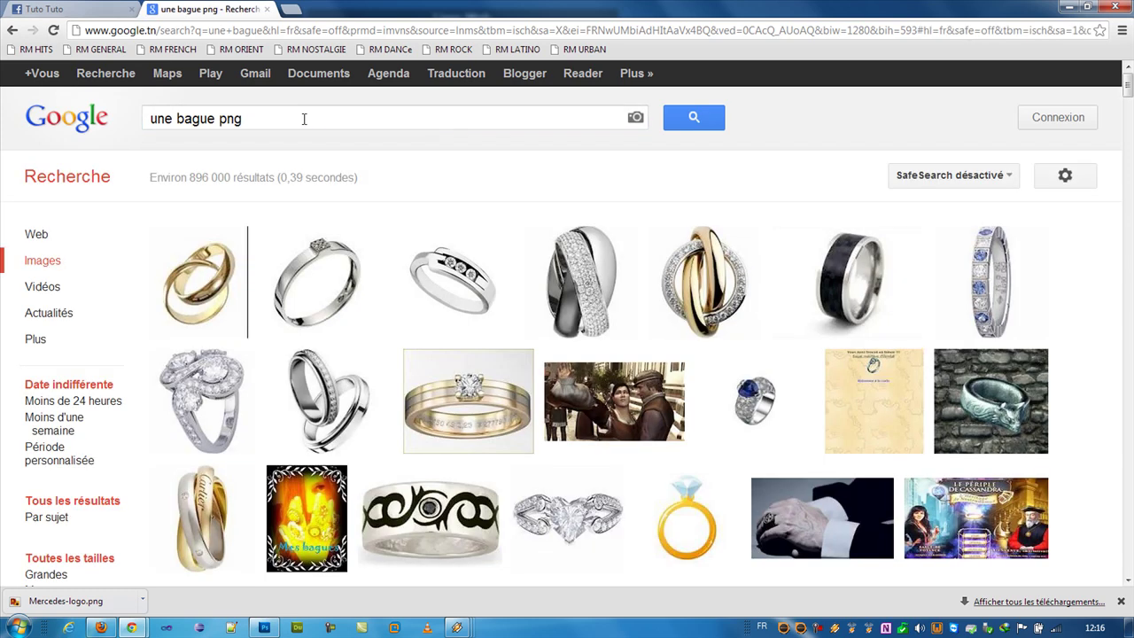
Open the silver ring result bague.png from joufflette.over-blog.com and save its image to the desktop as bague.png.
scroll(355, 216, "down", 1)
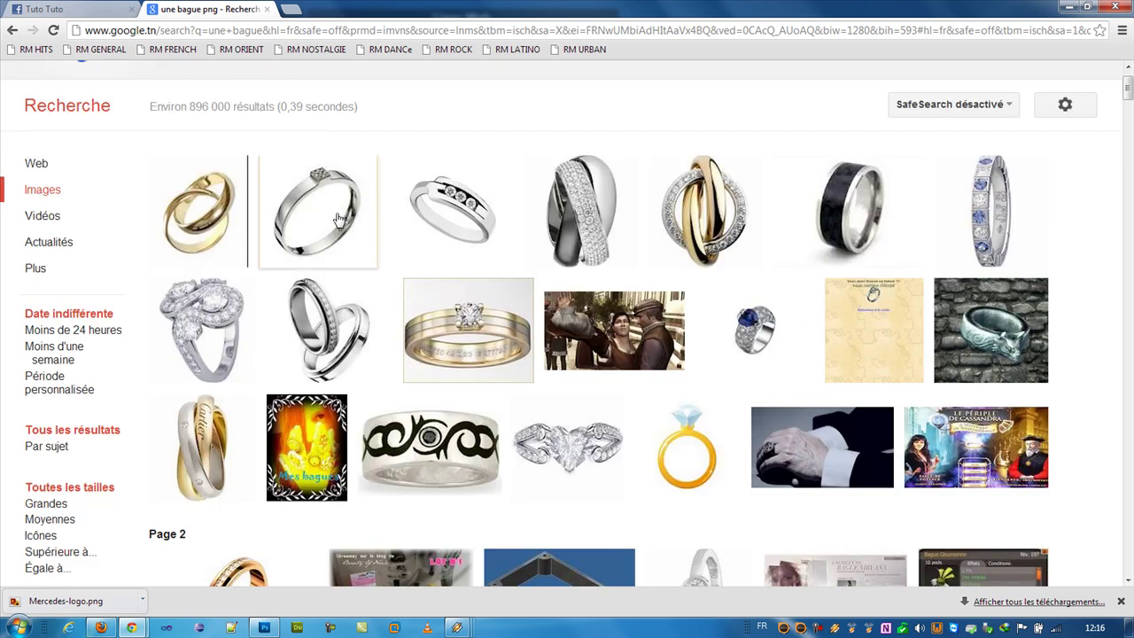
mouse_move(328, 208)
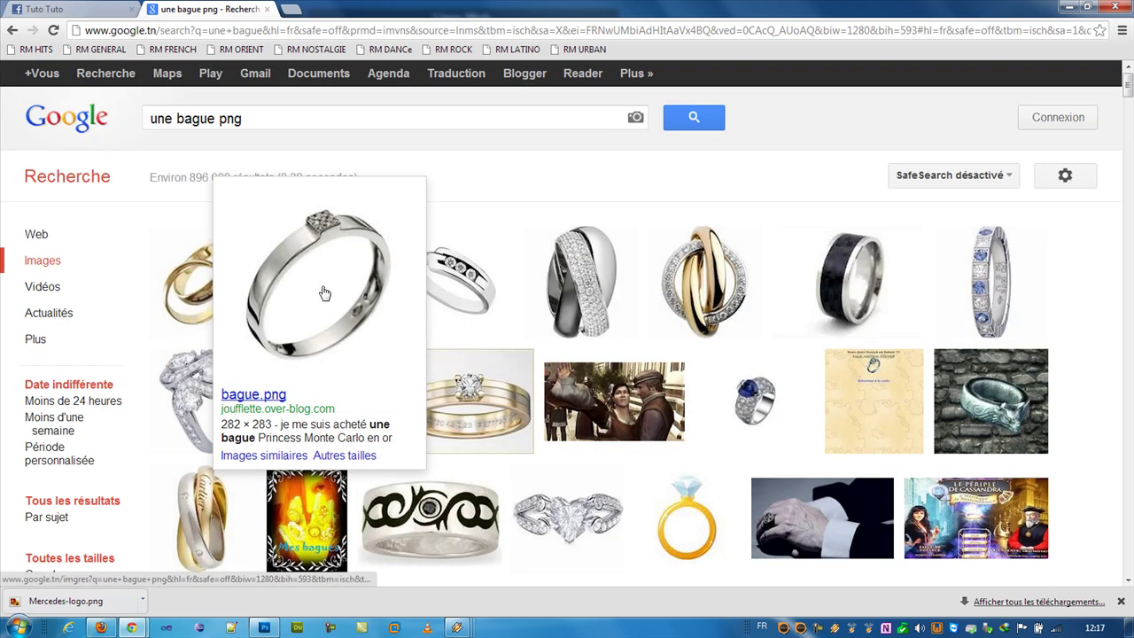
left_click(325, 290)
right_click(320, 226)
left_click(340, 232)
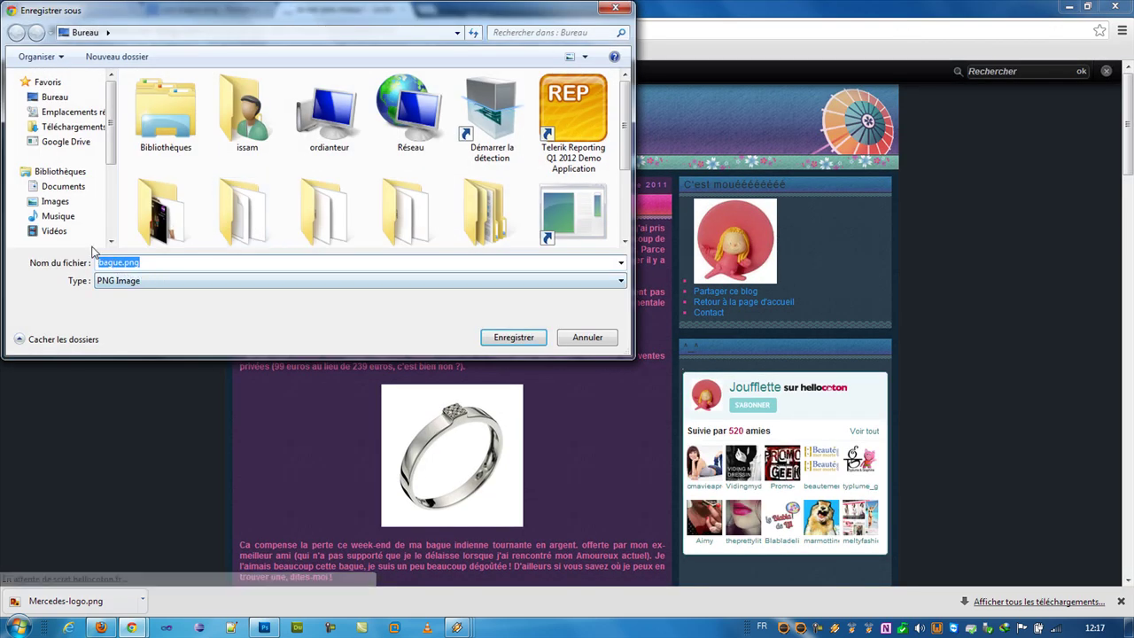
left_click(49, 96)
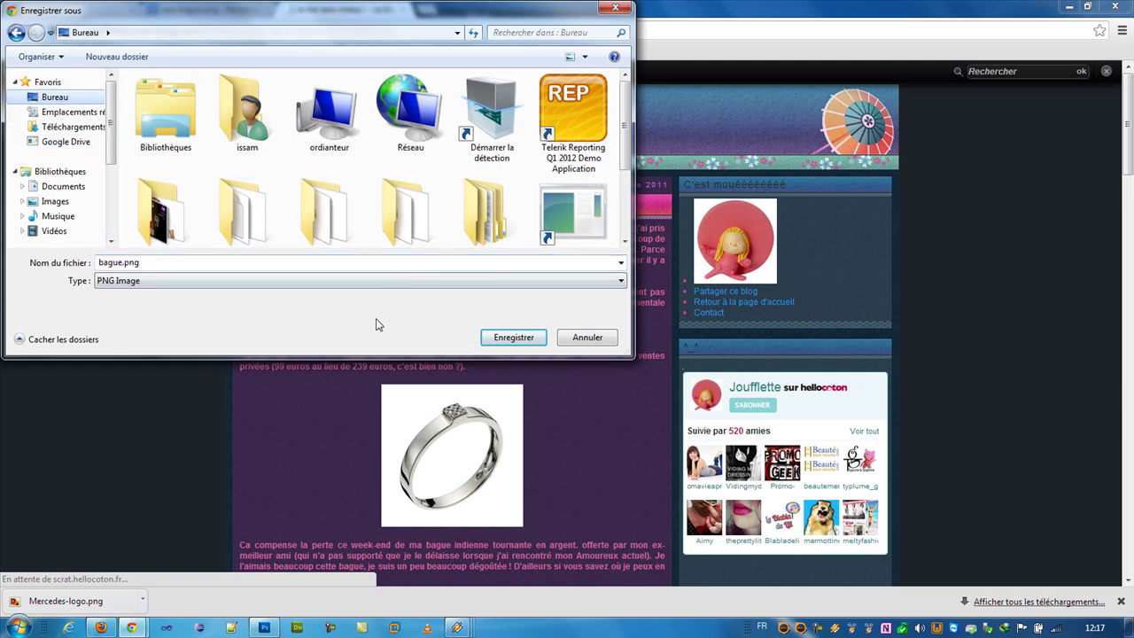
left_click(514, 338)
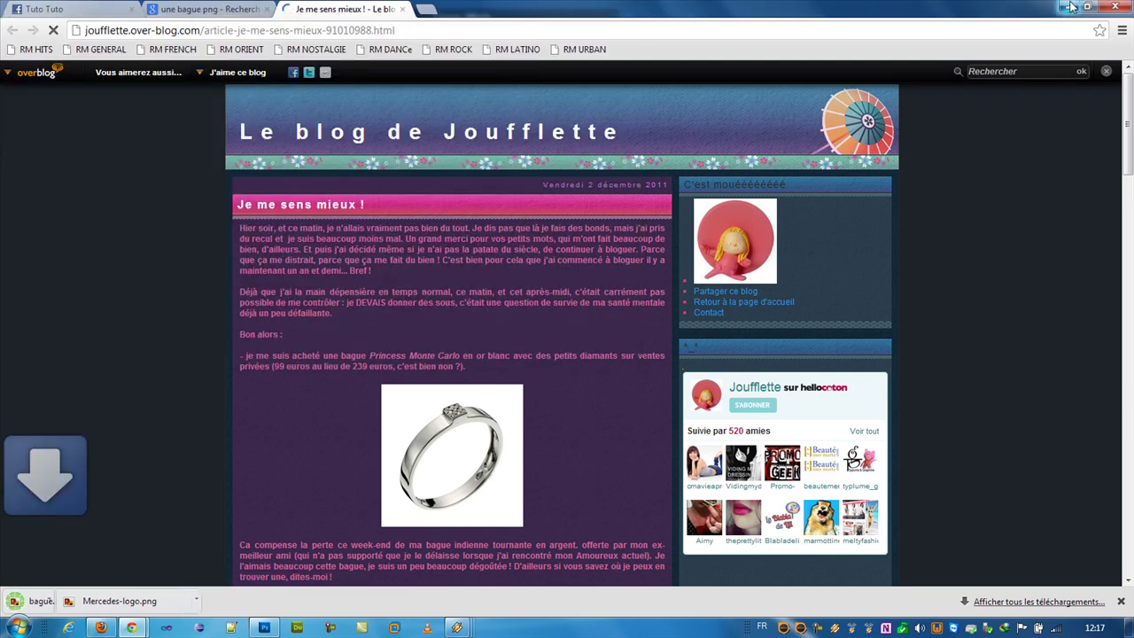
Place bague.png in the desktop's Liens Web group and open it in Photoshop.
key("super+d")
left_click_drag(644, 15, 405, 50)
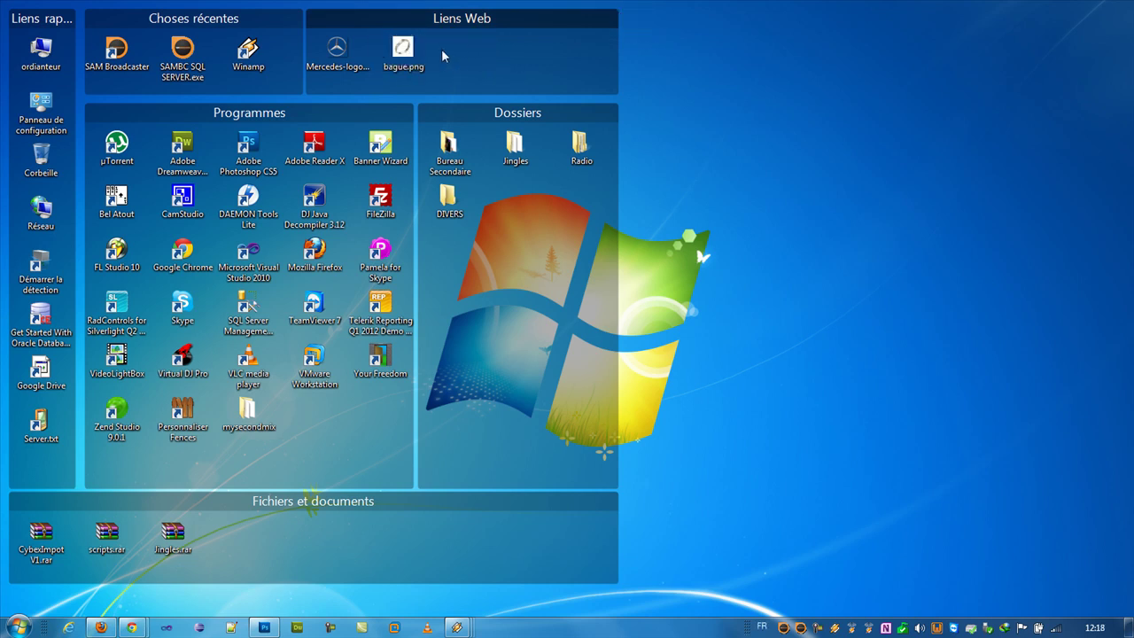
key("Return")
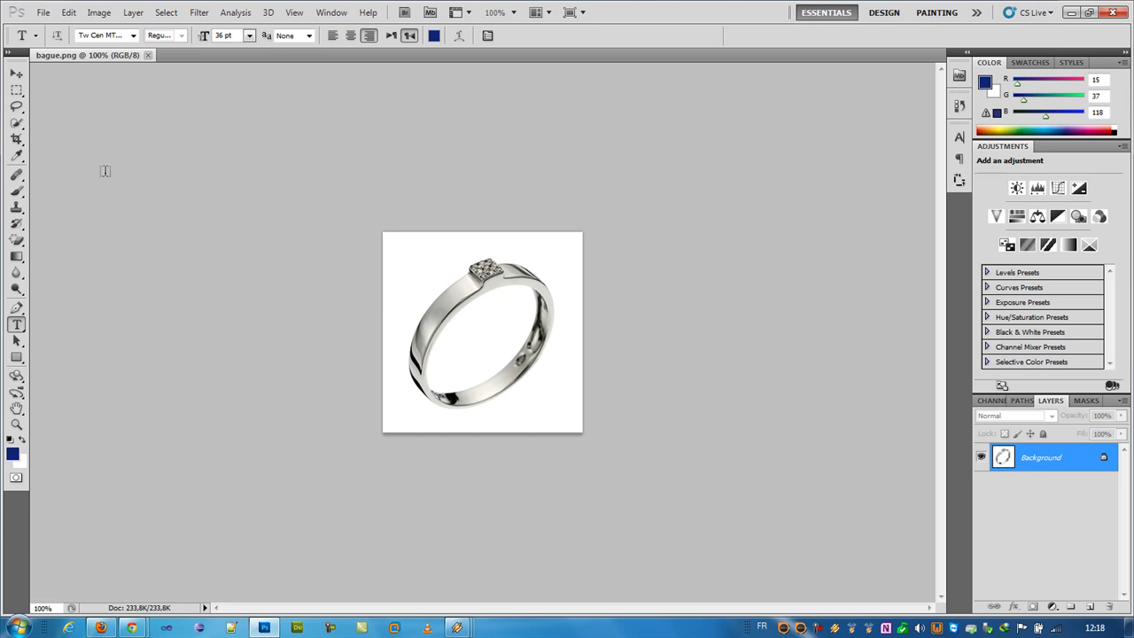
Erase the white background around and inside the ring with the Magic Eraser tool.
left_click(16, 239)
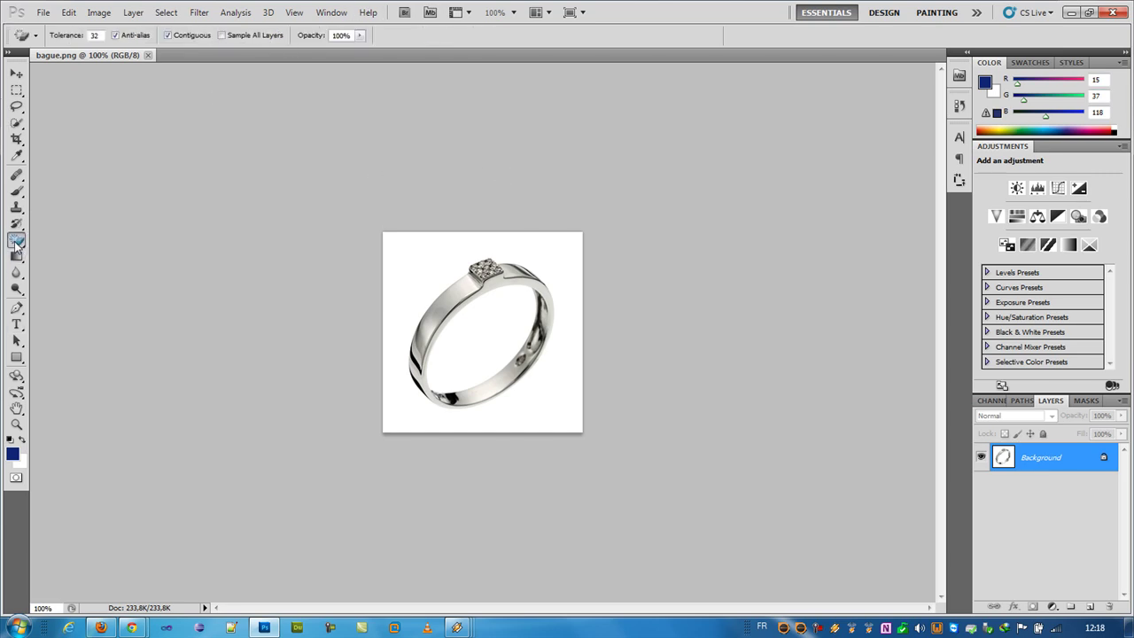
left_click(430, 276)
left_click(490, 339)
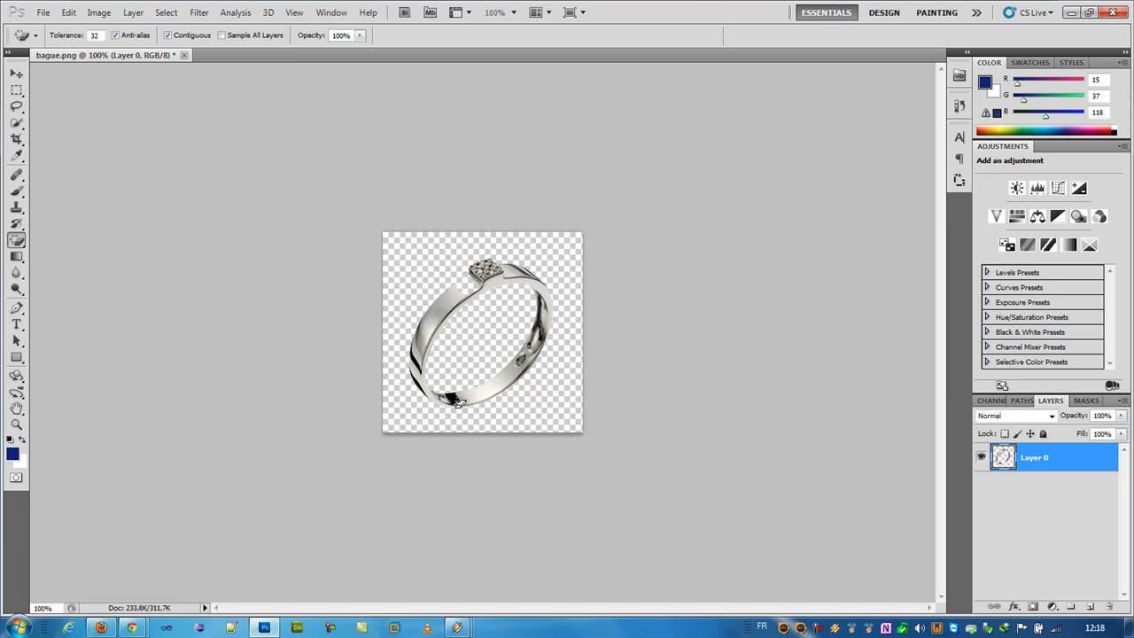
Resize the ring image to a width of 180 pixels with constrained proportions and save the file.
left_click(98, 13)
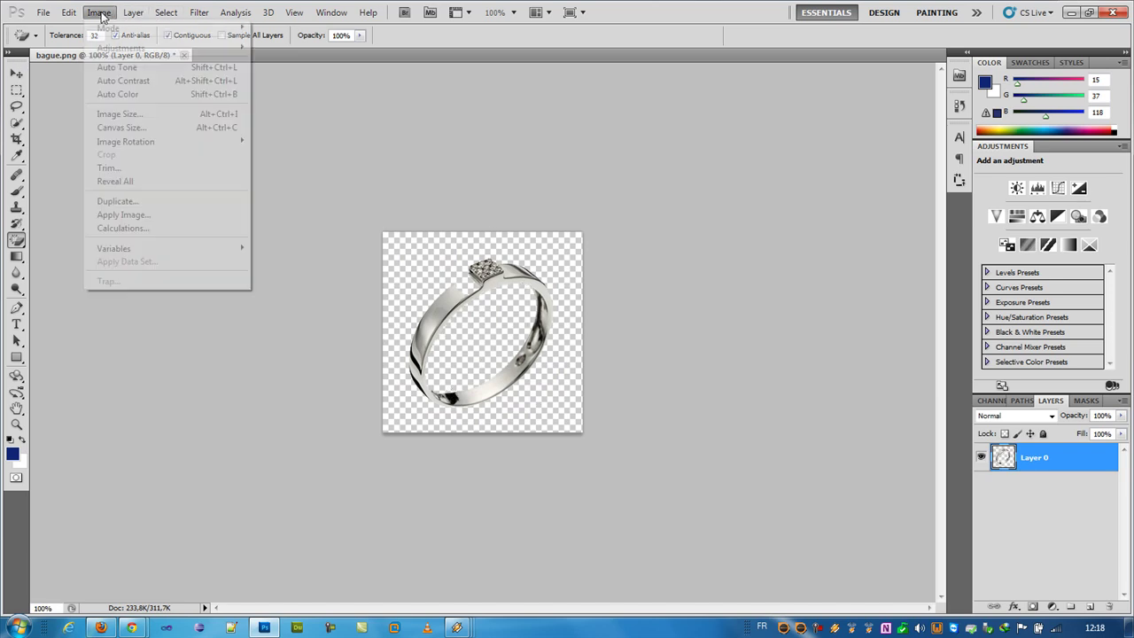
left_click(97, 13)
left_click(133, 12)
mouse_move(109, 14)
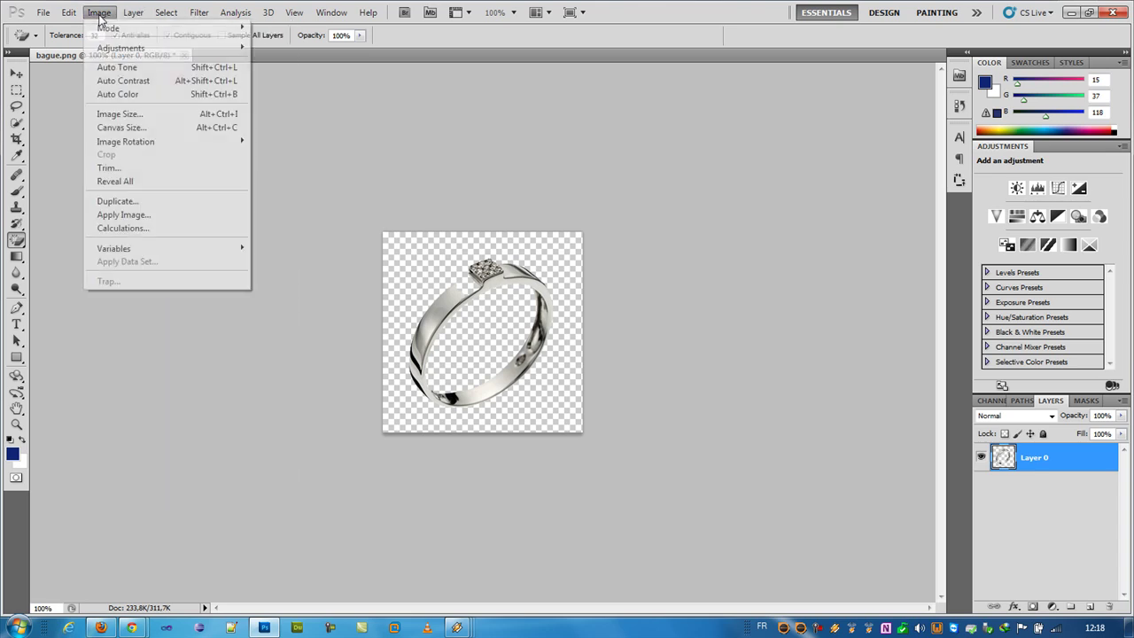
left_click(139, 116)
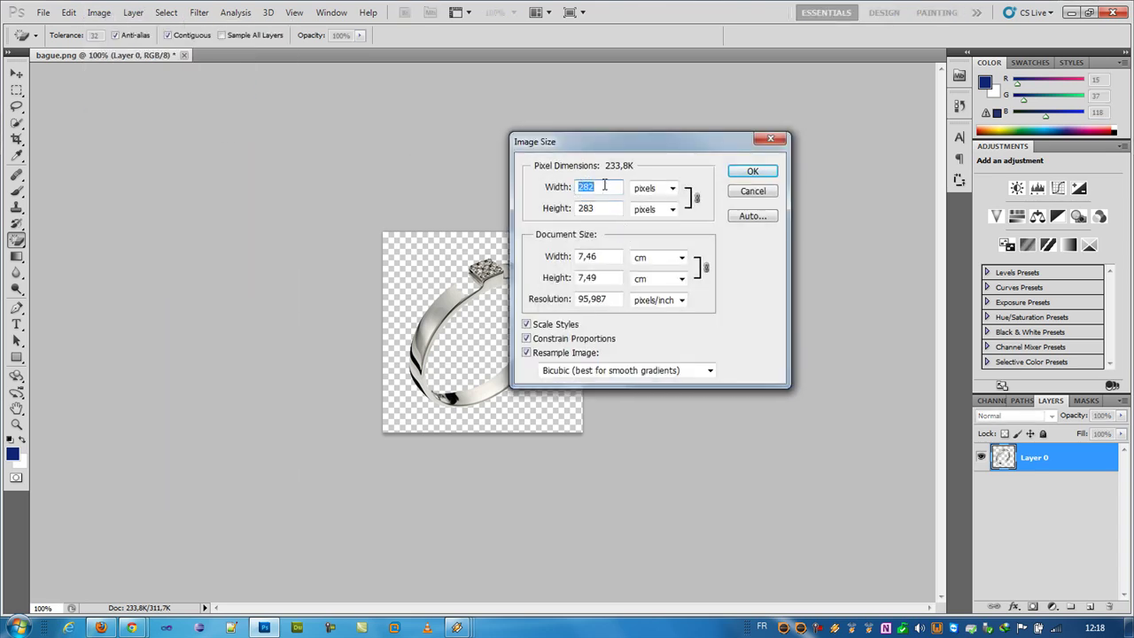
type("180")
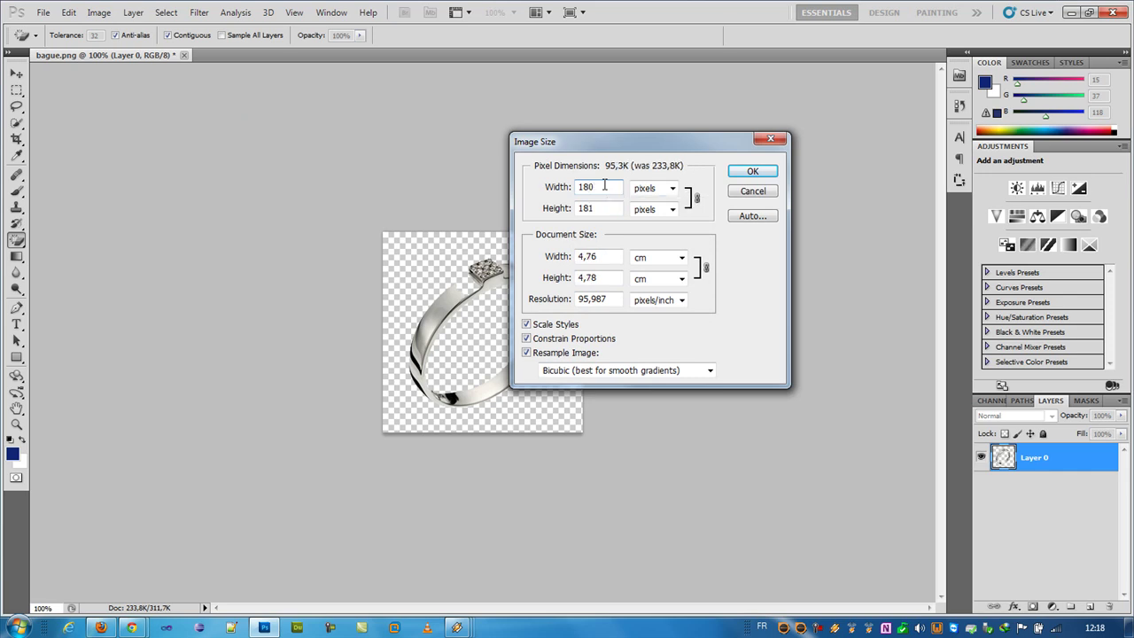
left_click(741, 176)
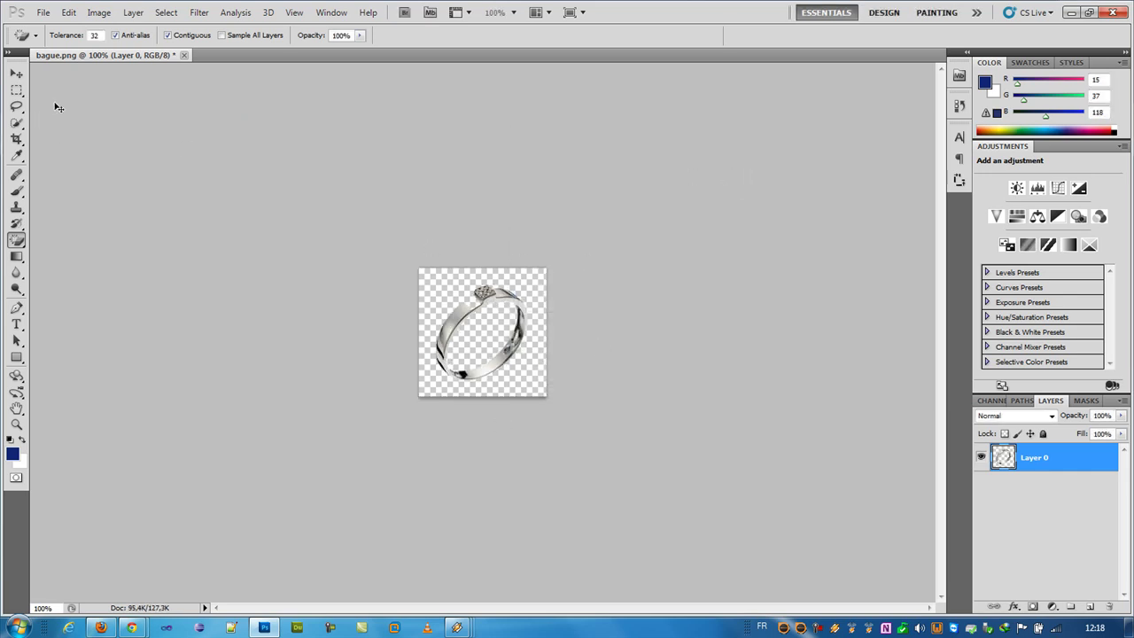
key("ctrl+s")
Switch back to Chrome and close the blog article and Google Images tabs, leaving the Facebook profile open.
left_click(1072, 13)
mouse_move(140, 632)
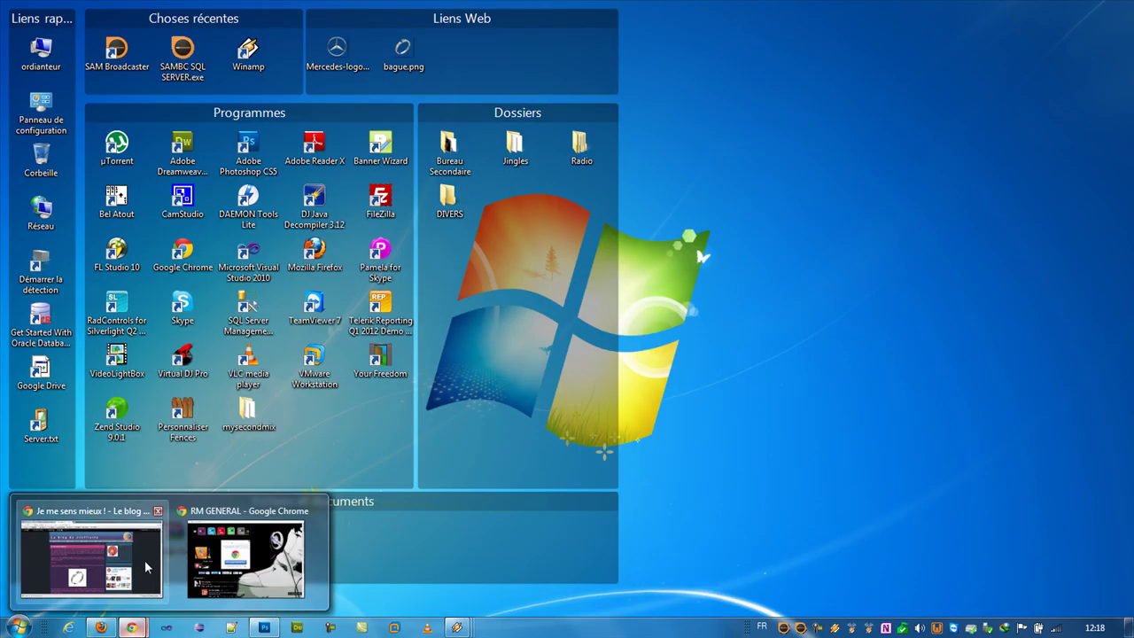
left_click(147, 558)
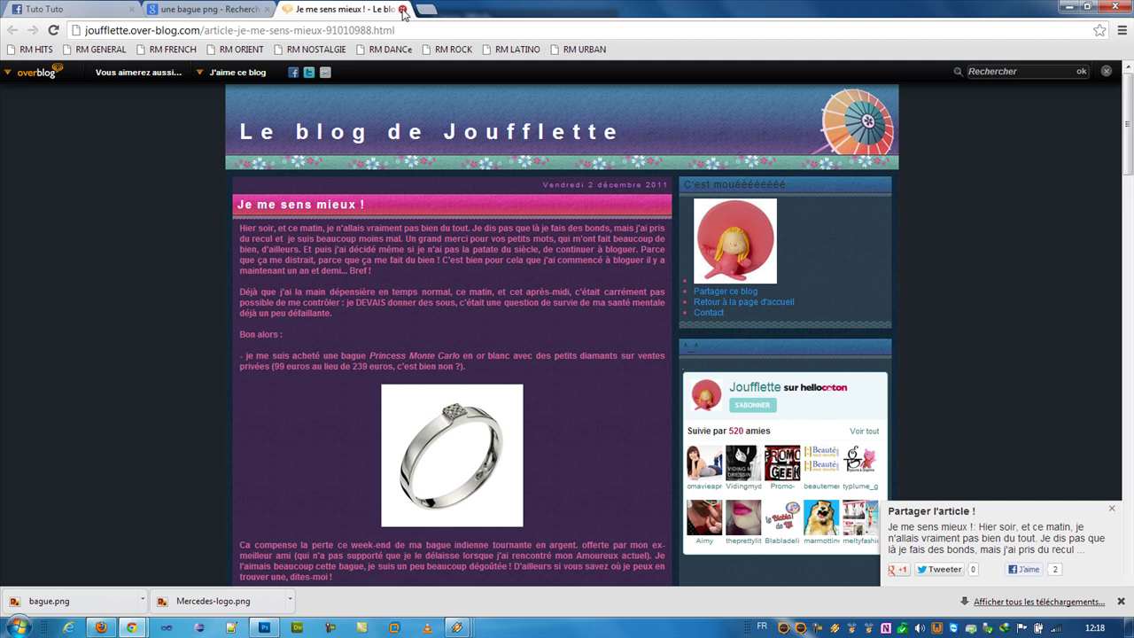
left_click(402, 9)
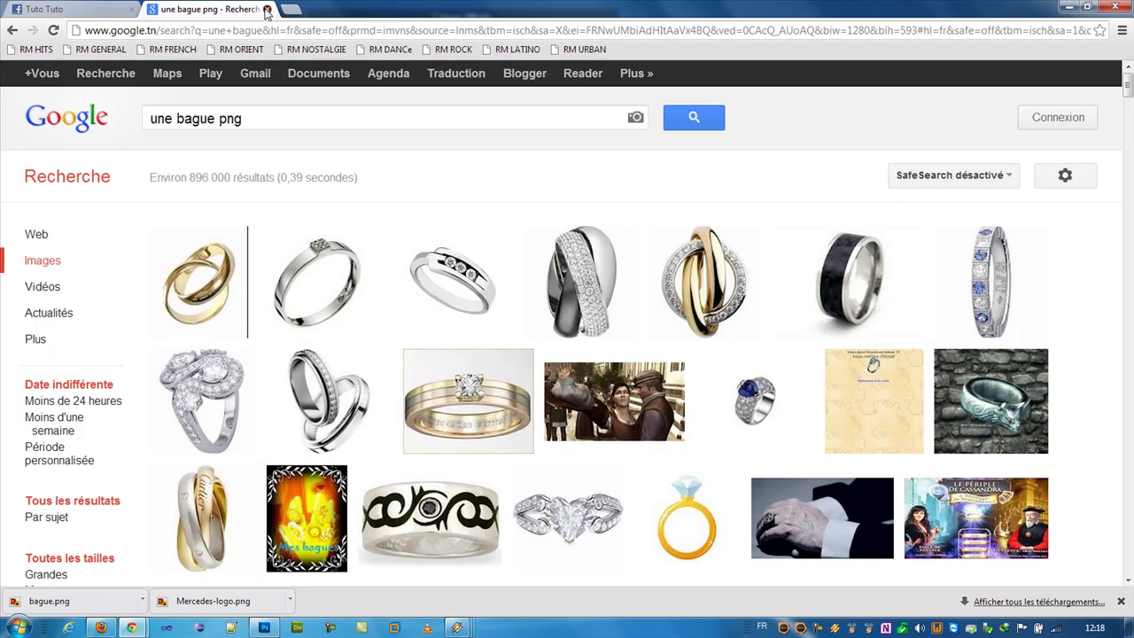
left_click(267, 9)
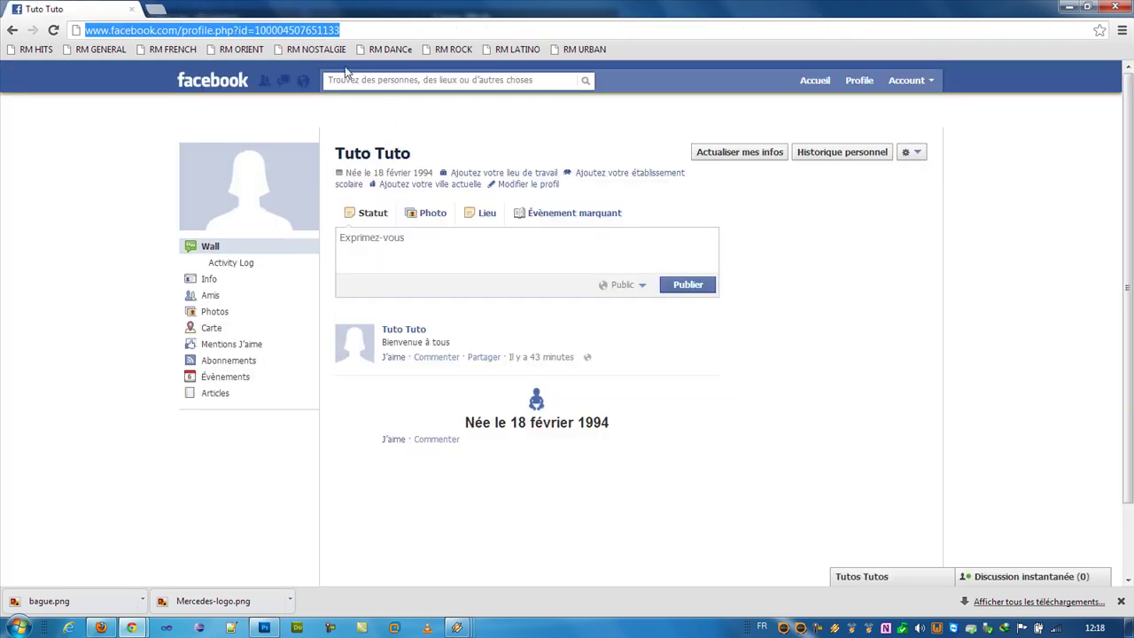
left_click_drag(376, 33, 0, 9)
type("www.facebook.com")
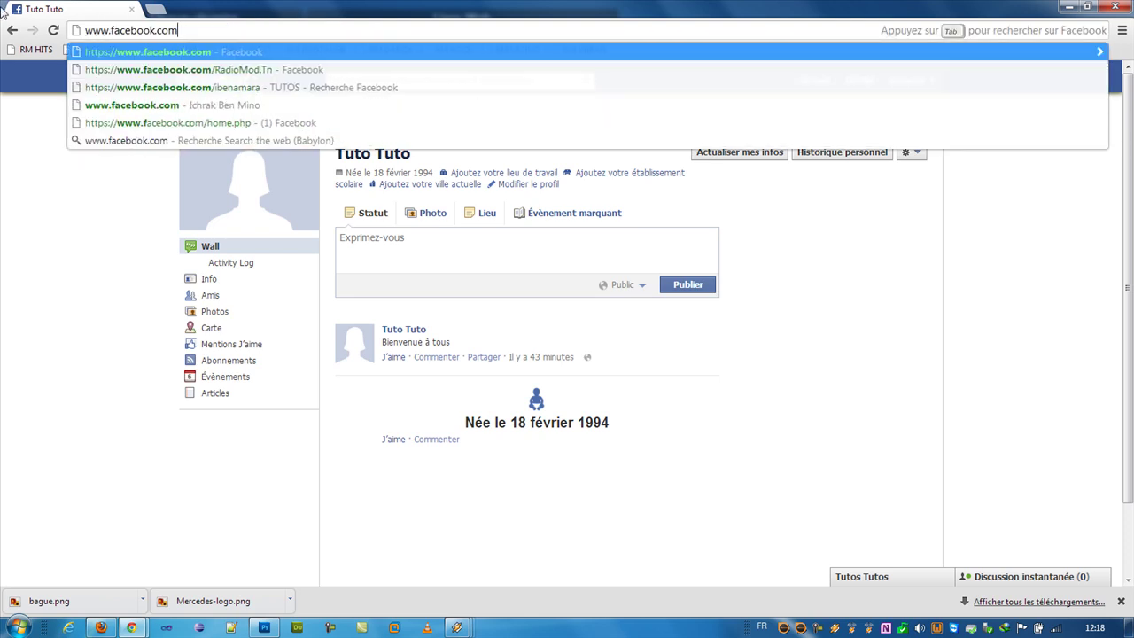
type("/pages/create.php")
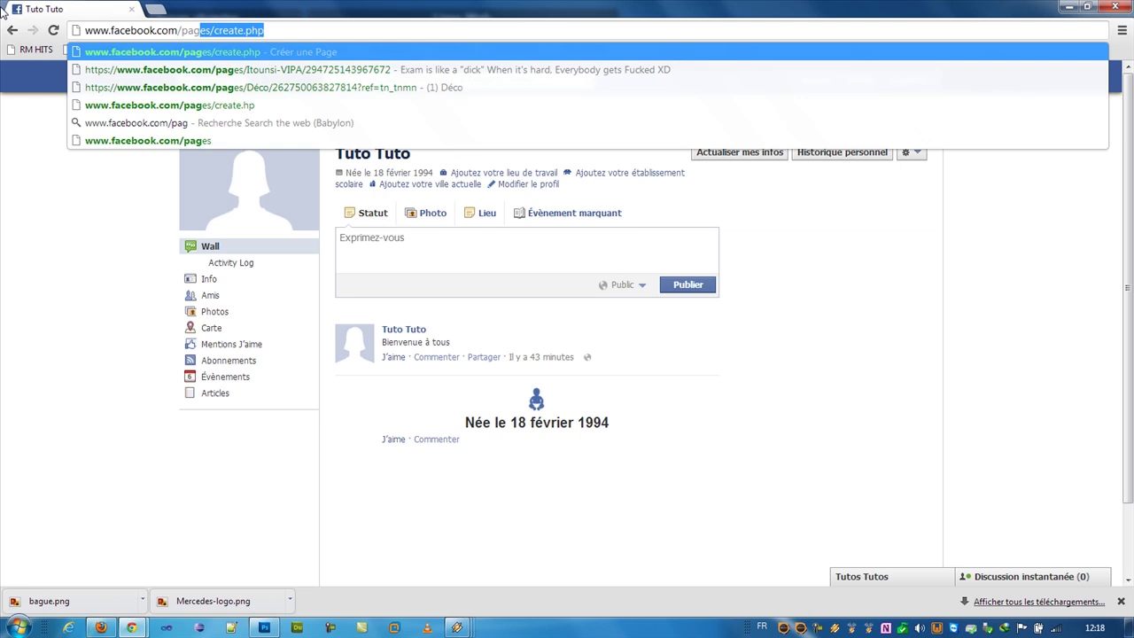
key("Return")
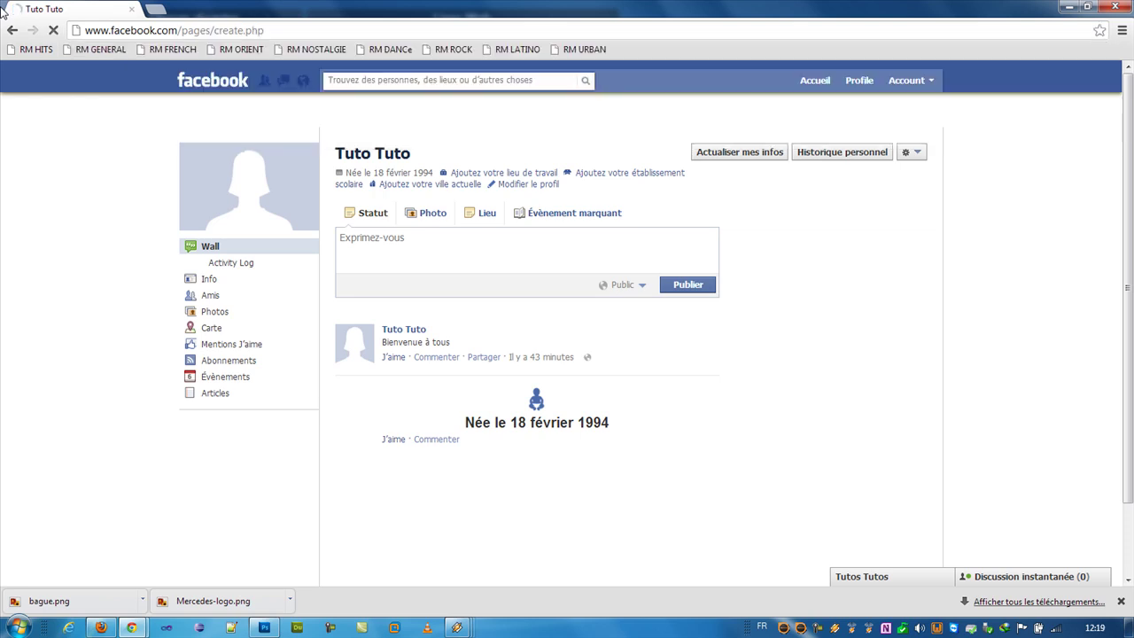
Choose the page type "Entreprise, organisme ou institution" and set its category to Alimentation/Boissons.
scroll(432, 307, "down", 1)
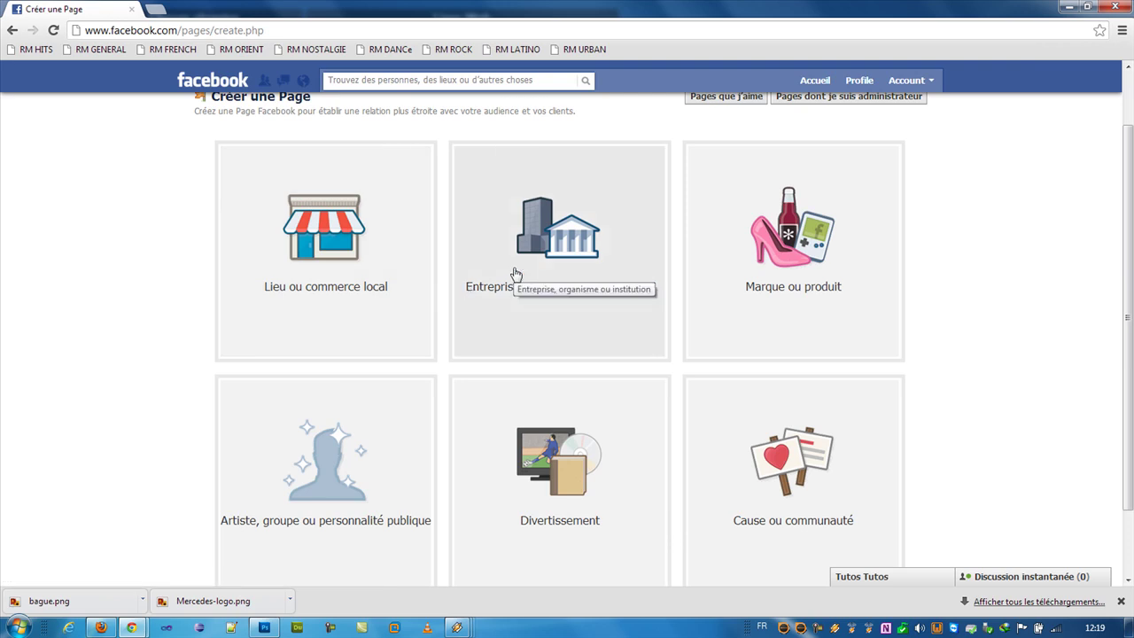
left_click(582, 271)
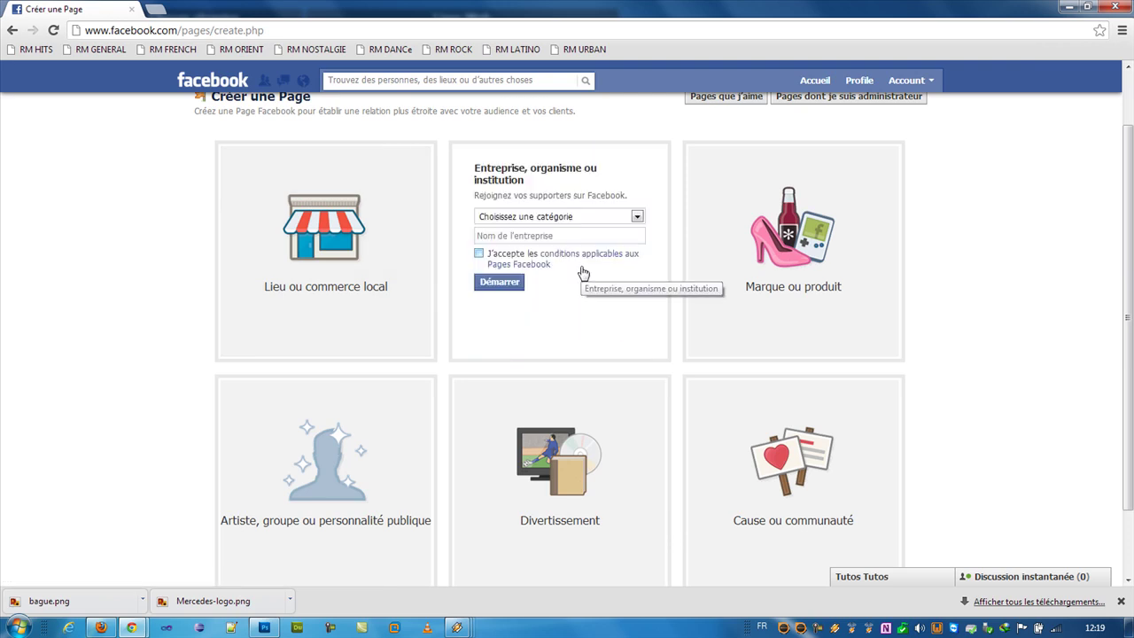
left_click(637, 216)
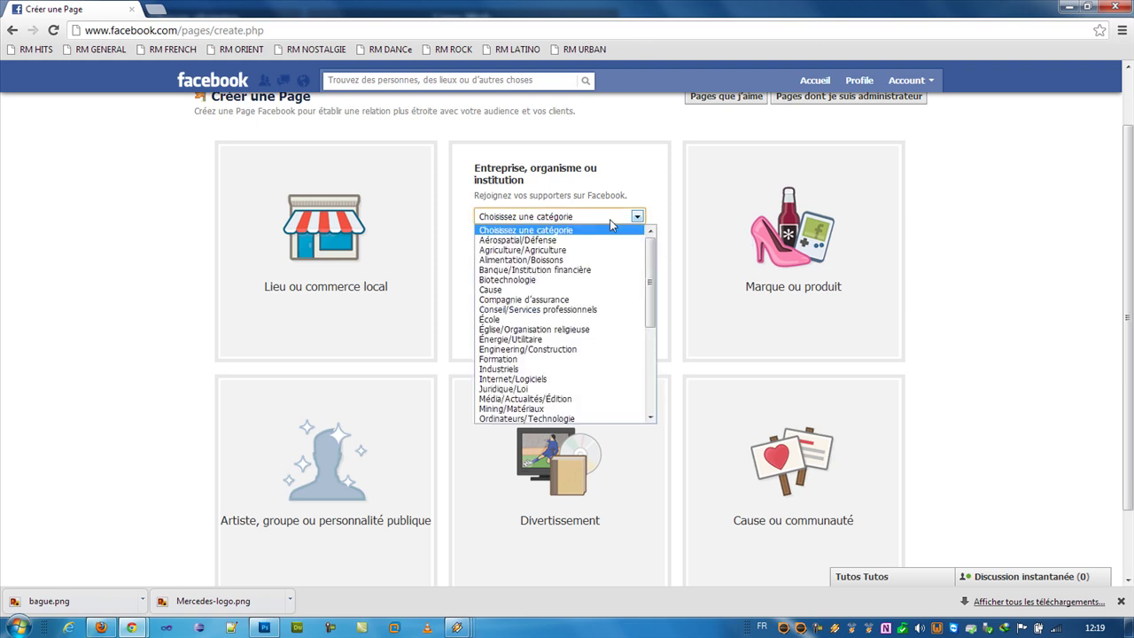
left_click(548, 259)
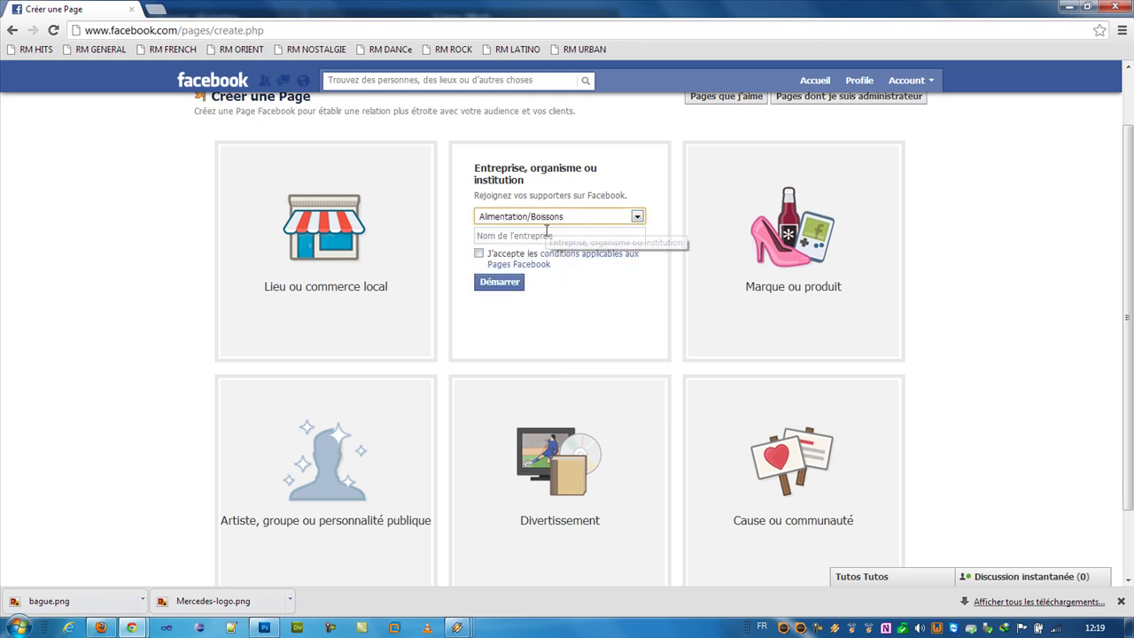
Name the company page Emoticone, accept the Facebook Pages terms and start creating the page.
left_click(544, 234)
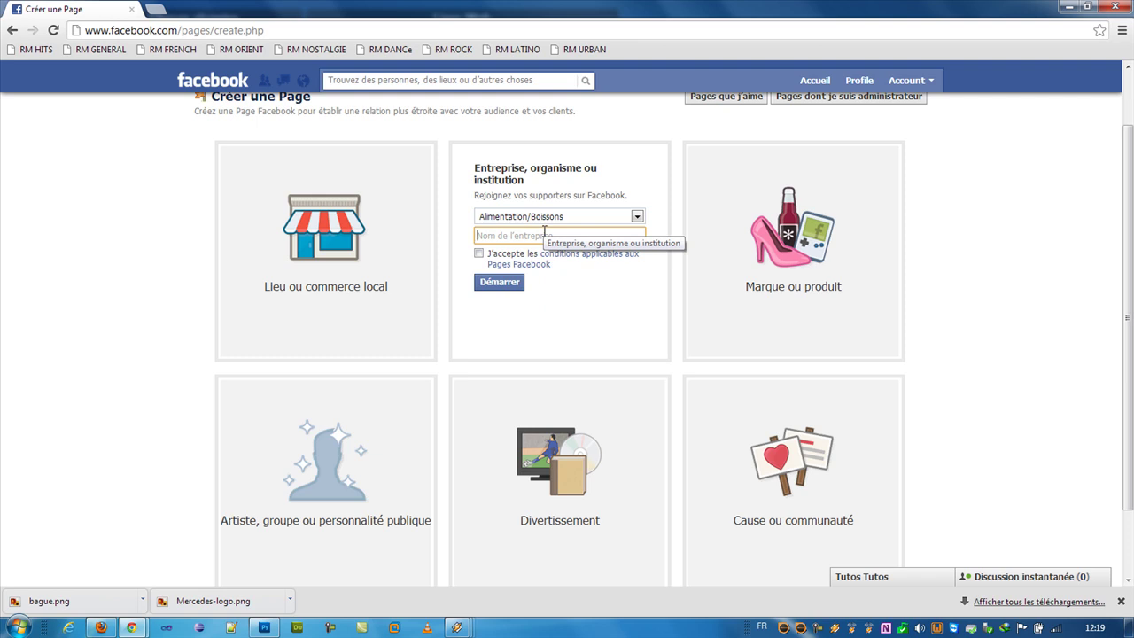
type("emoticones")
left_click(478, 254)
left_click(496, 281)
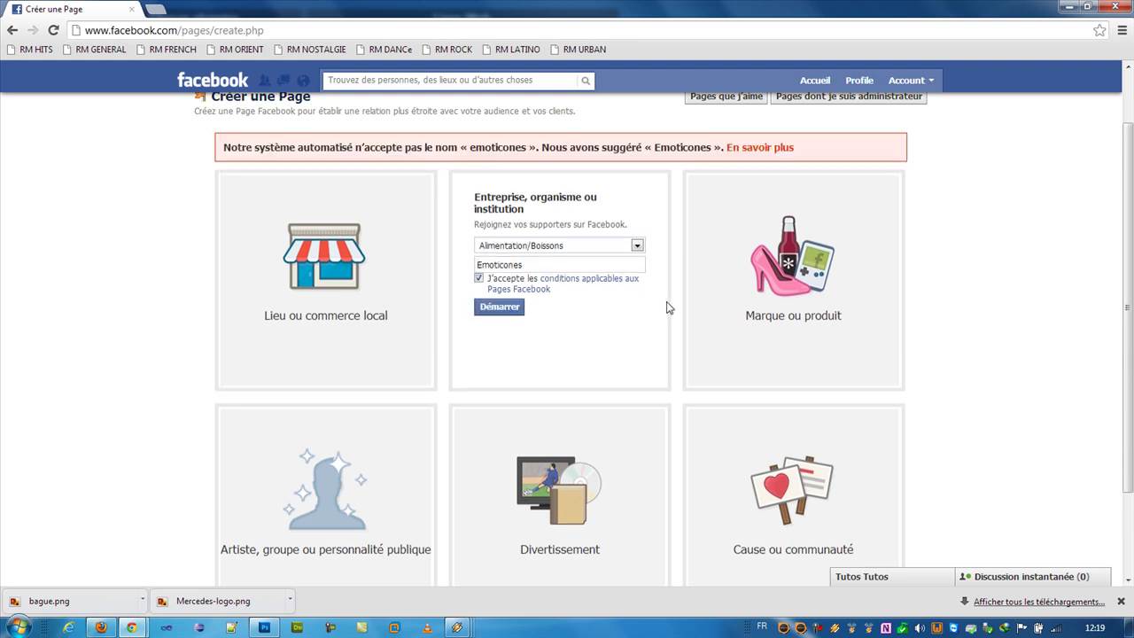
left_click(520, 259)
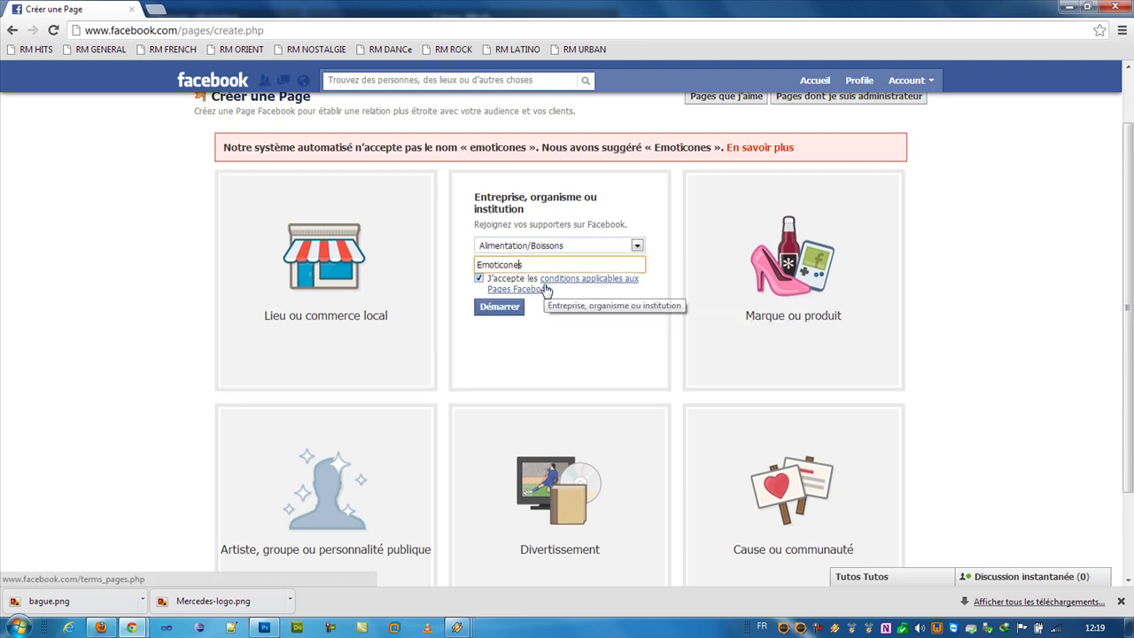
left_click(521, 306)
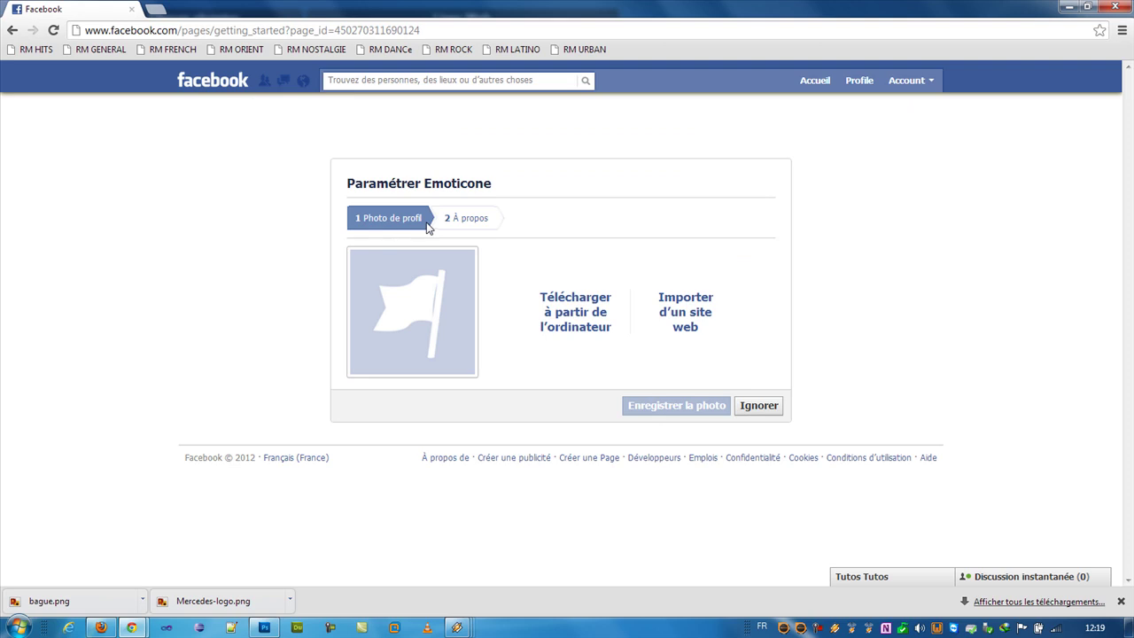
Upload bague.png from the Bureau folder as the profile photo and finish the page setup with the description and website left blank.
left_click(553, 296)
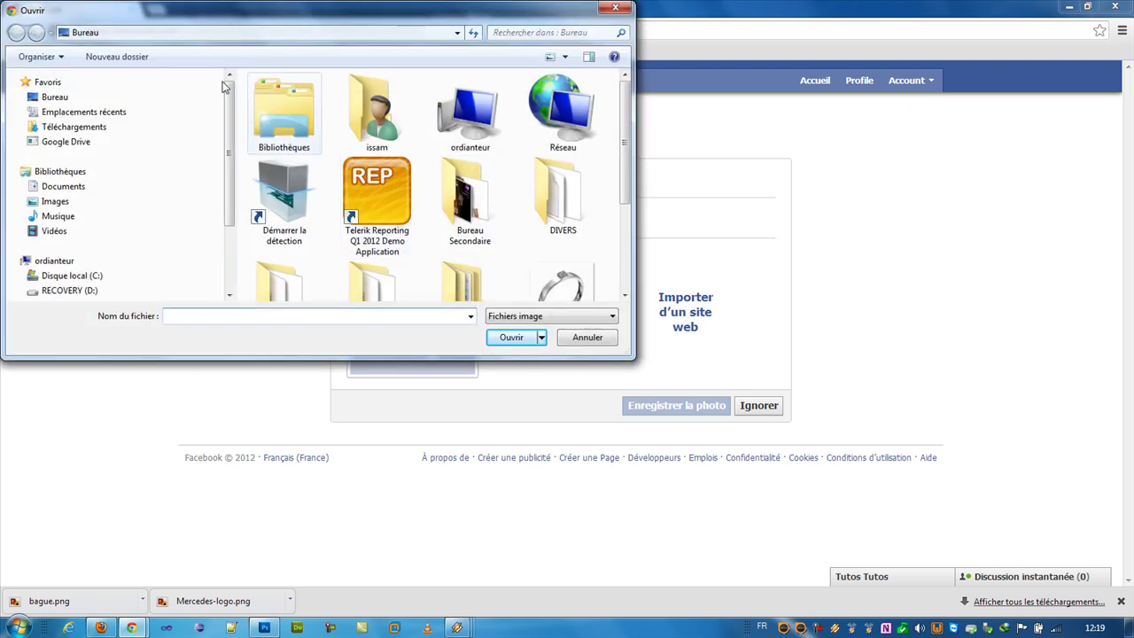
left_click(74, 98)
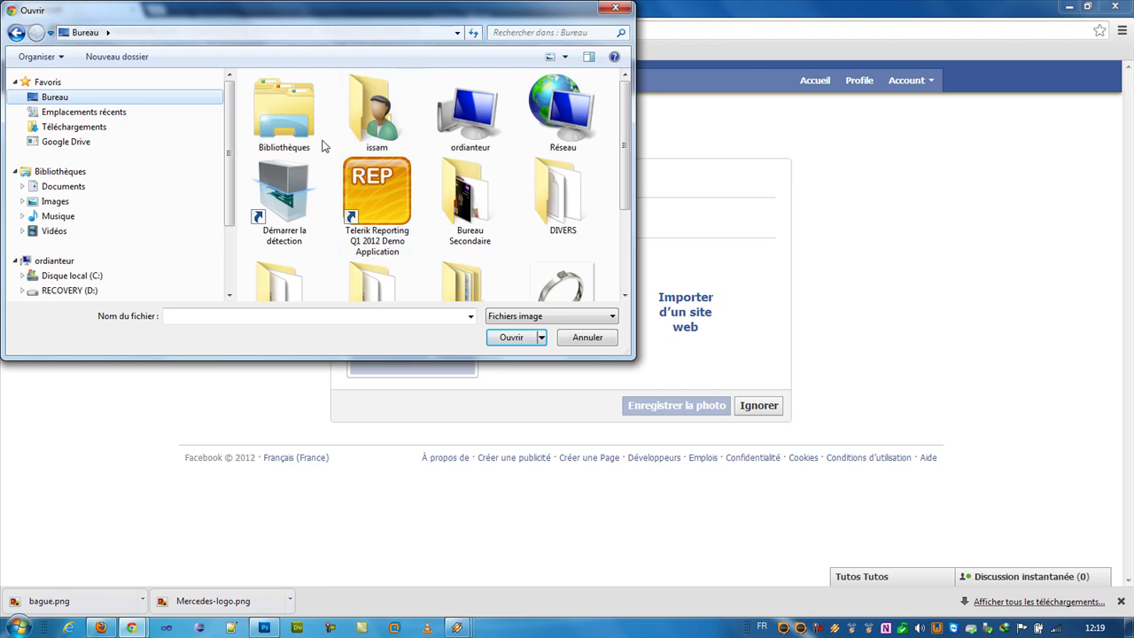
left_click(401, 179)
scroll(401, 179, "down", 3)
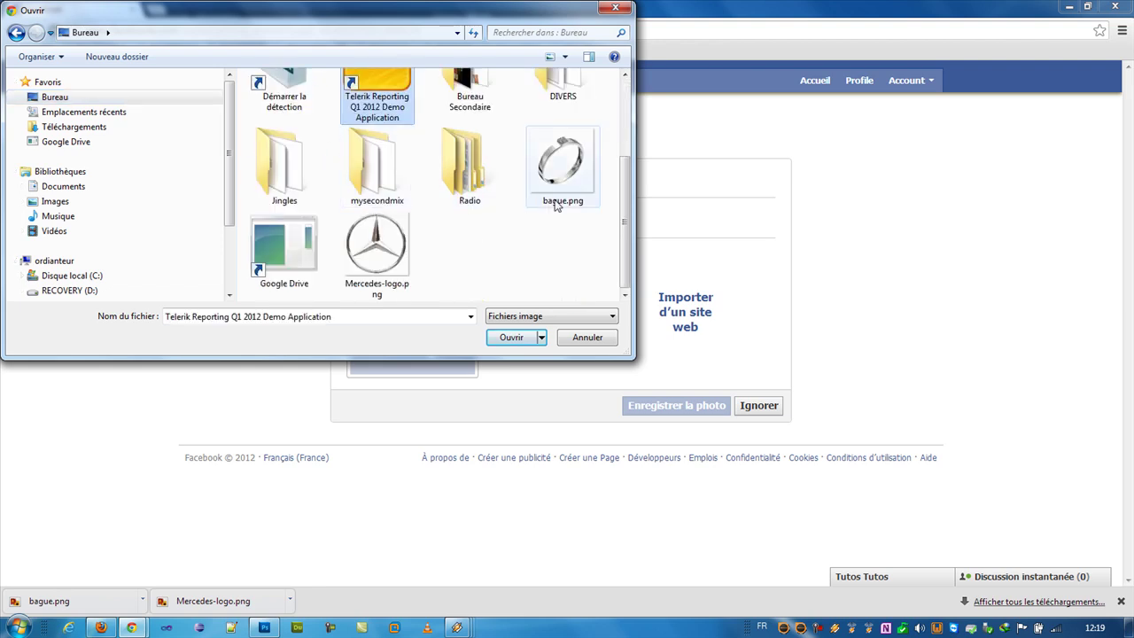
double_click(575, 182)
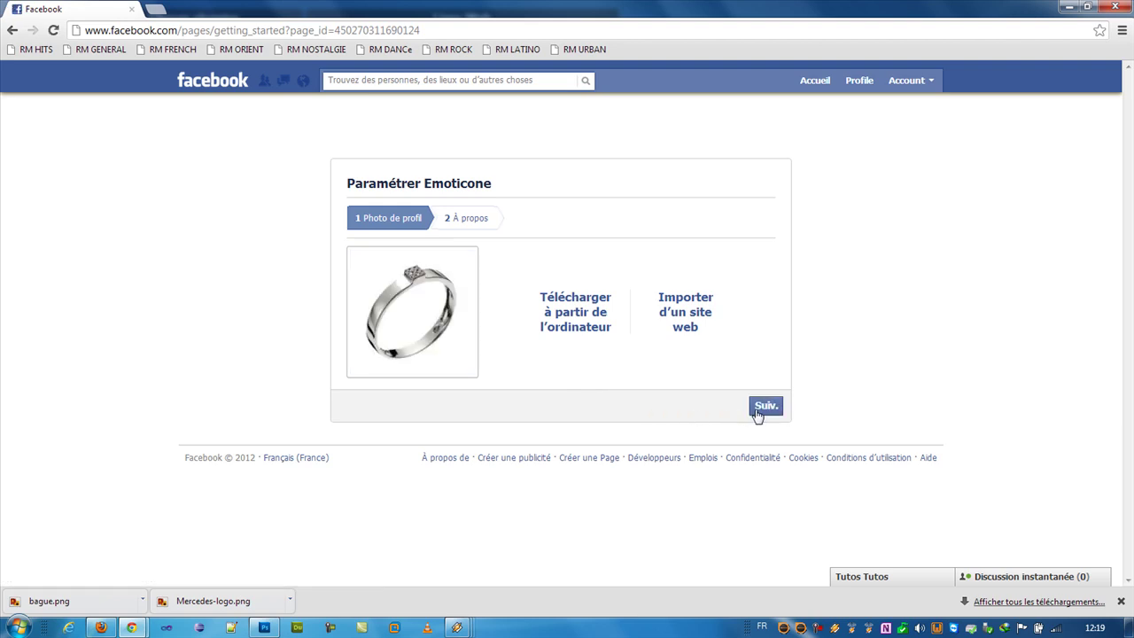
left_click(760, 407)
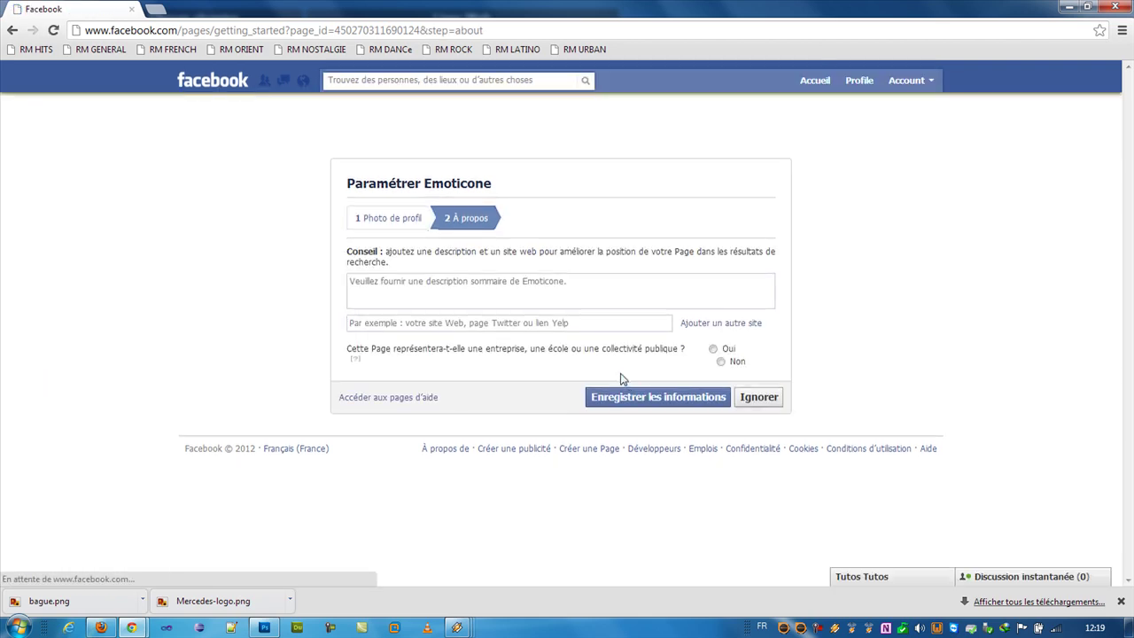
left_click(678, 404)
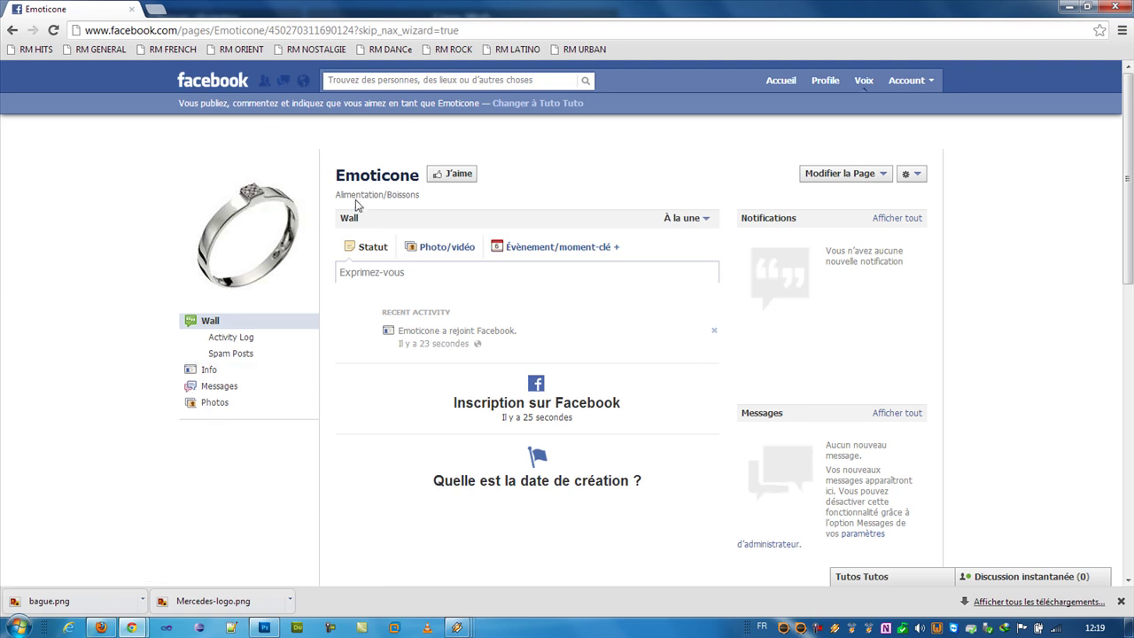
Copy the numeric page ID from the new Emoticone page's web address.
left_click_drag(340, 171, 414, 177)
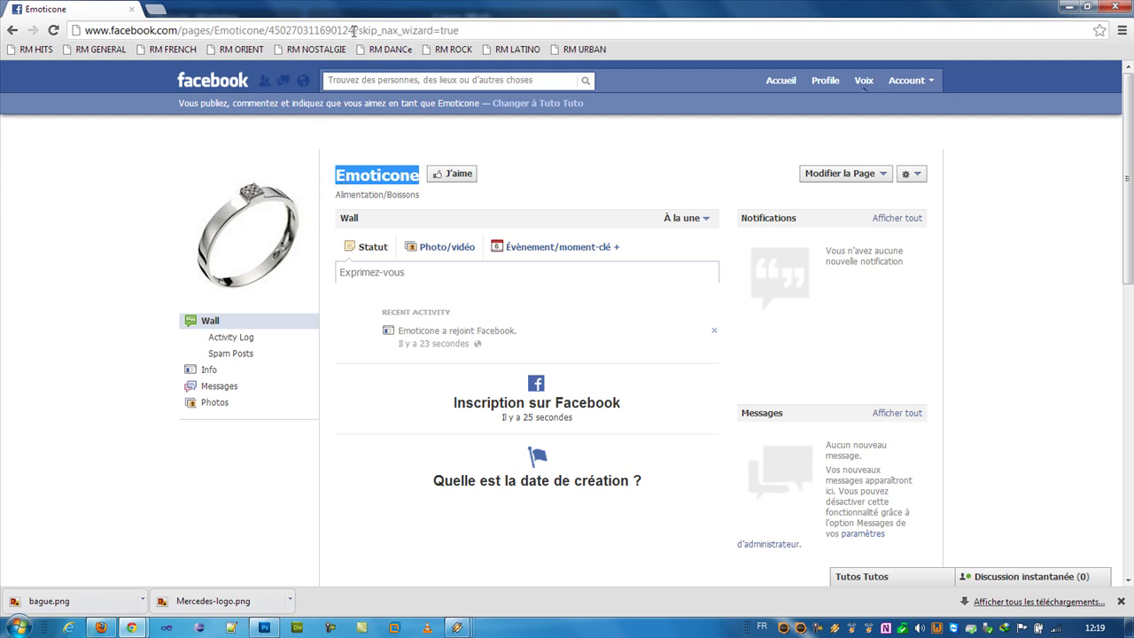
left_click_drag(354, 31, 269, 31)
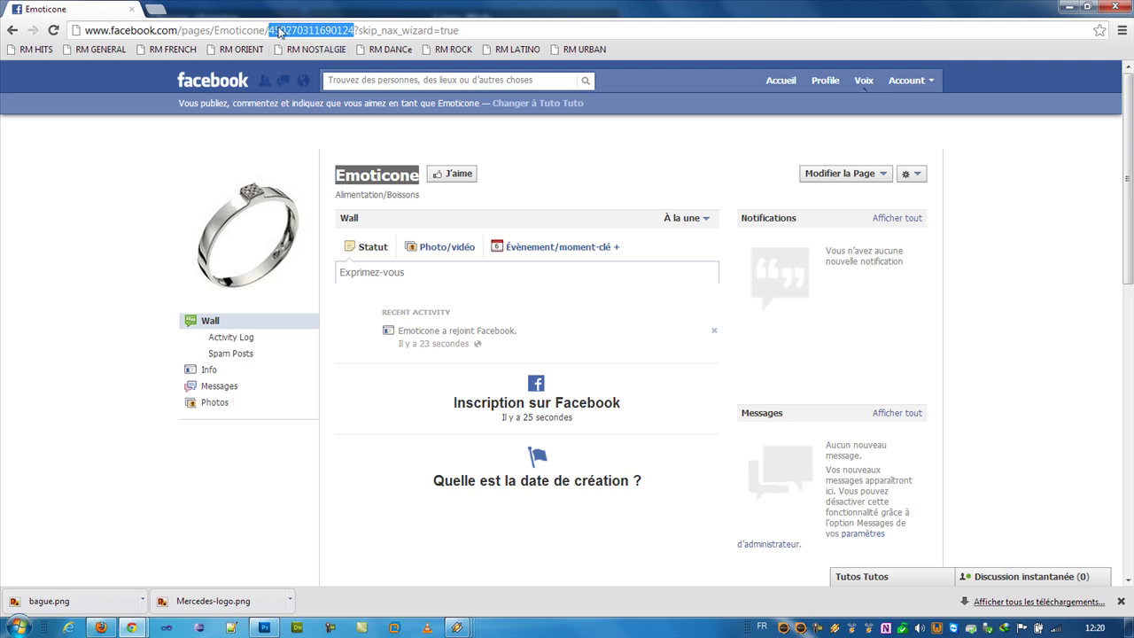
right_click(287, 34)
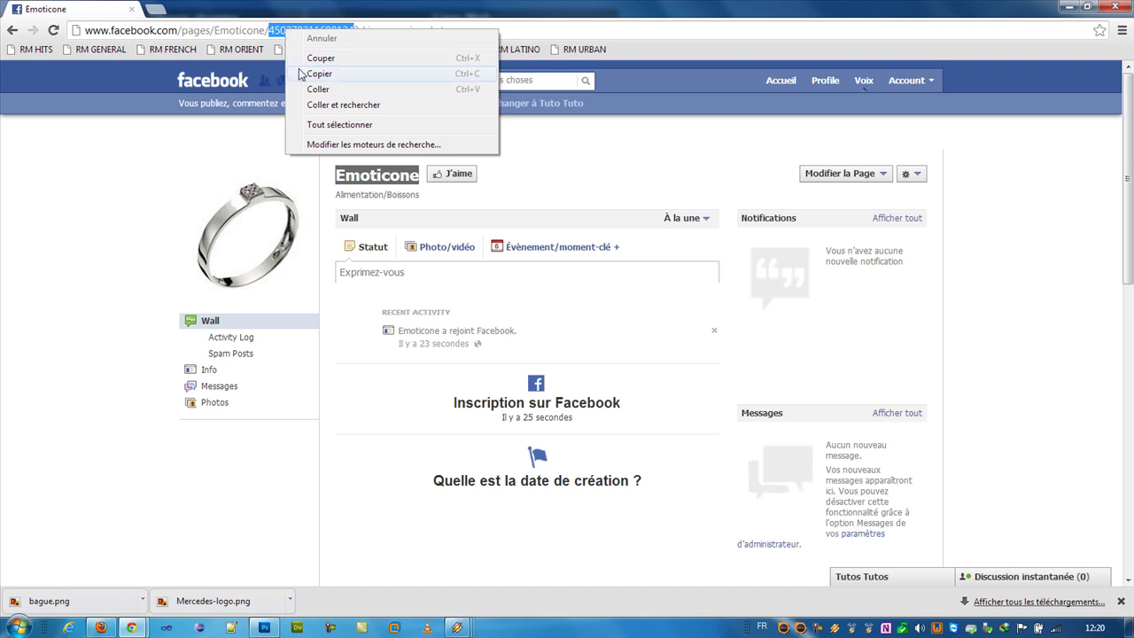
left_click(303, 74)
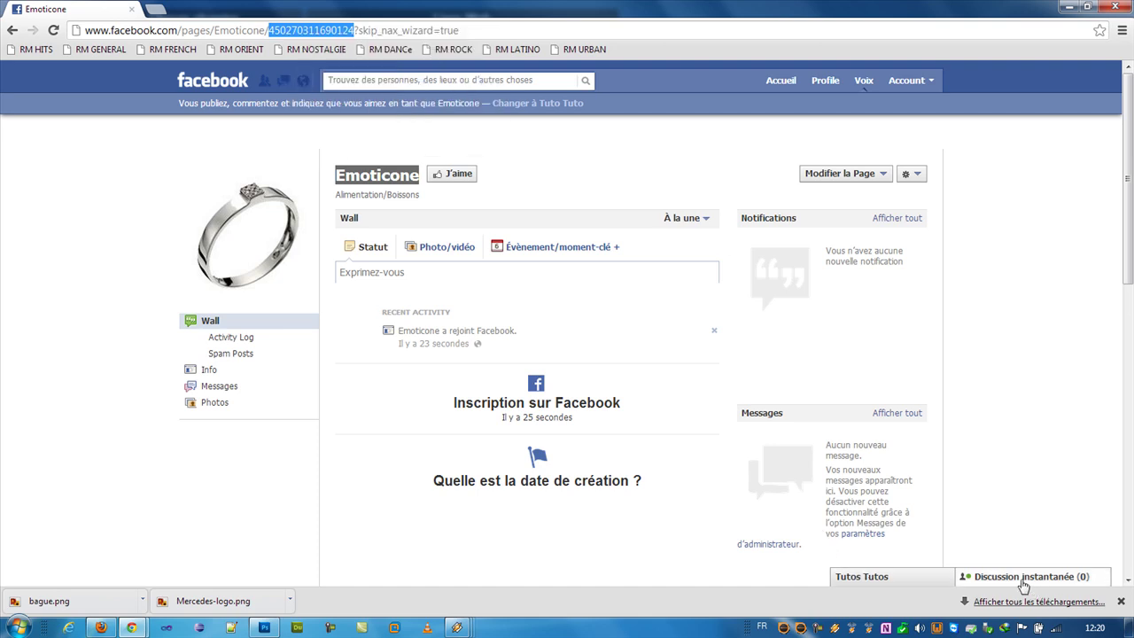
Open the minimized chat conversation and send the message "bonjour".
left_click(946, 579)
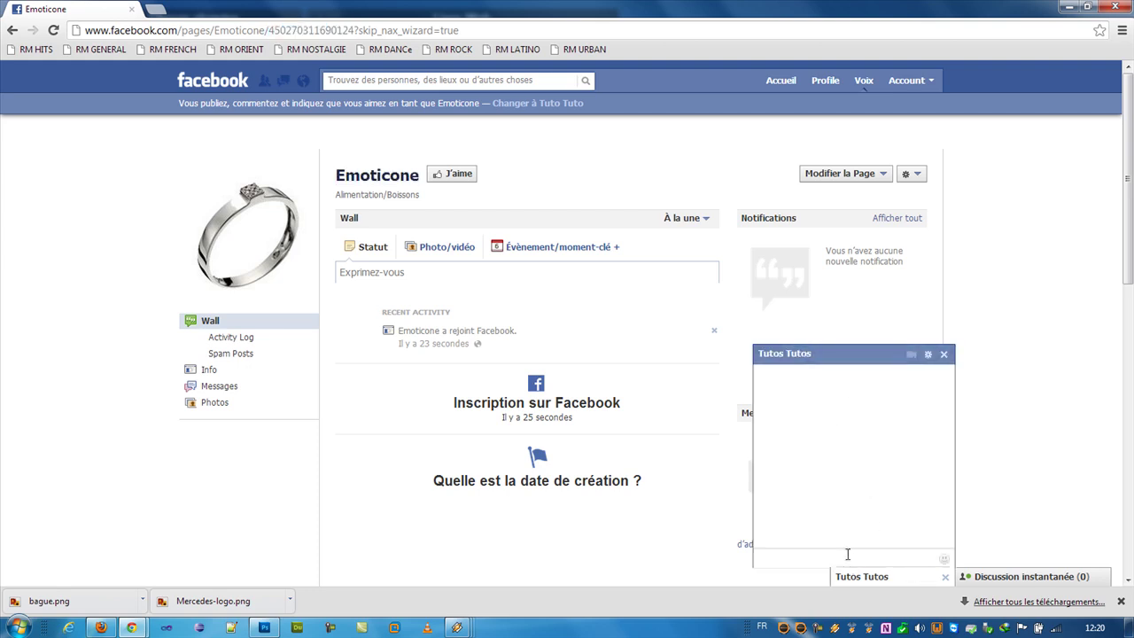
type("bonjour")
key("Return")
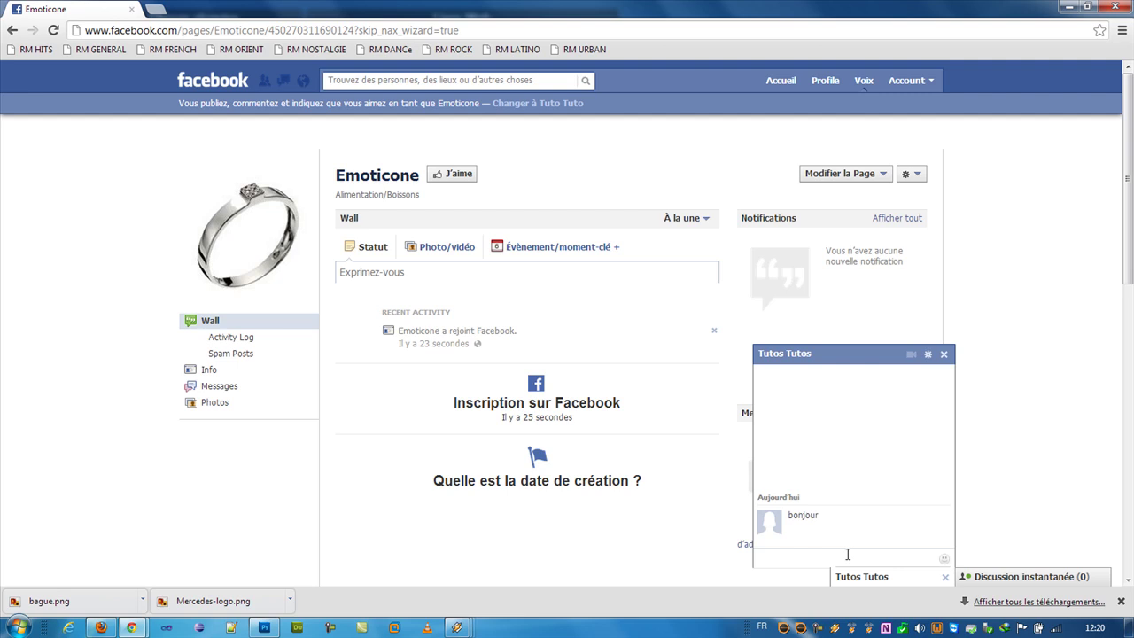
Send the chat message "que dis tu de cette" followed by the copied page ID enclosed in double square brackets.
type("que dis tu de cette [[")
key("ctrl+v")
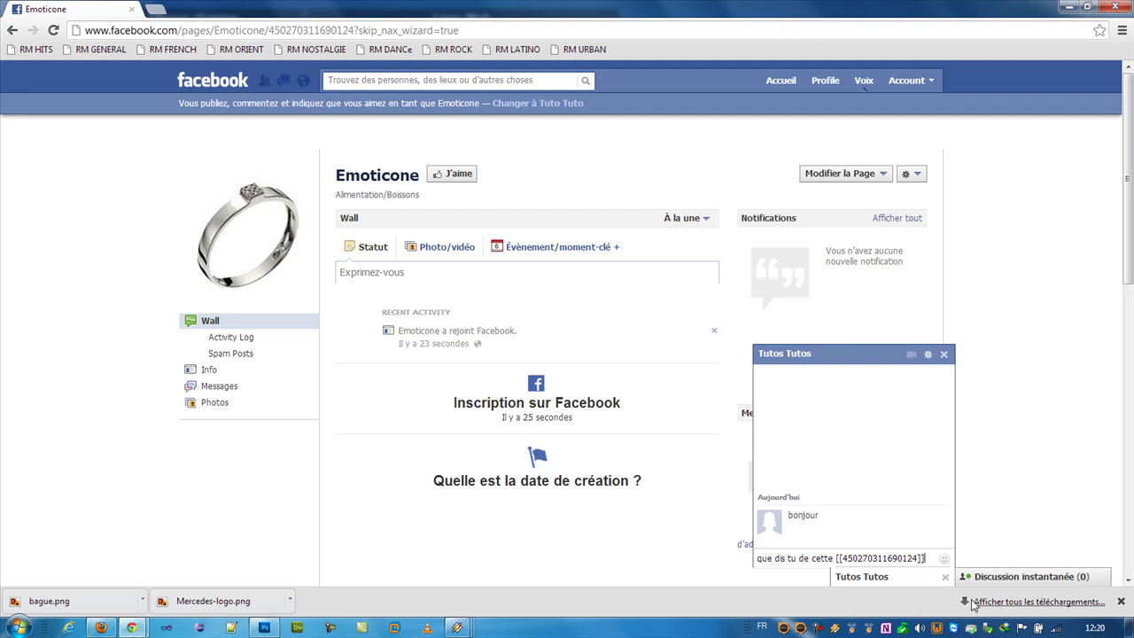
key("Return")
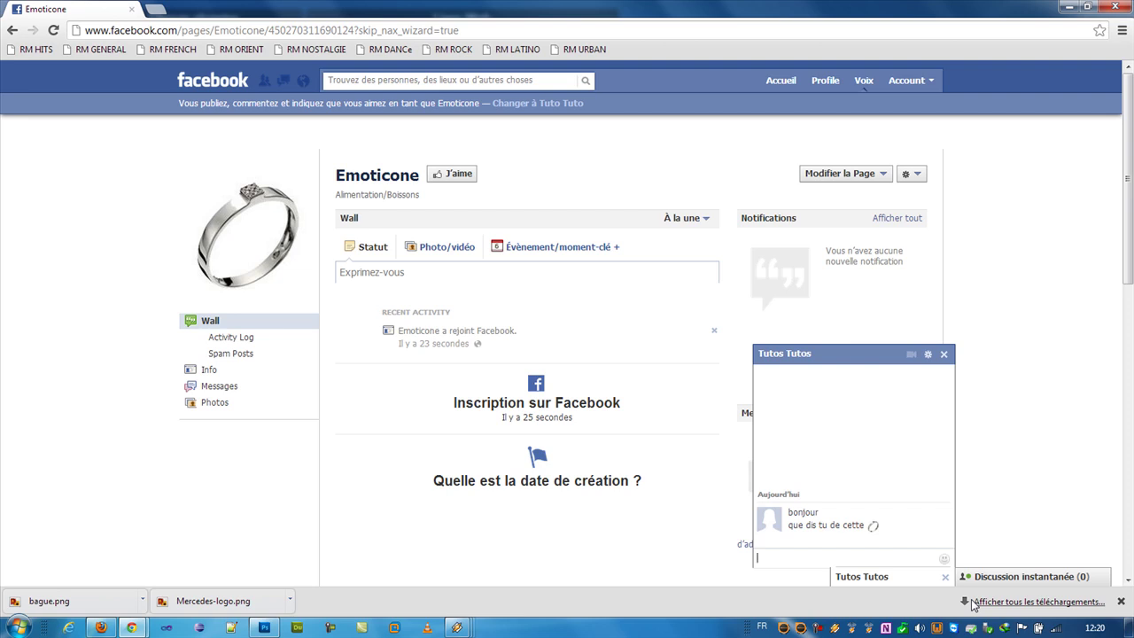
left_click(824, 628)
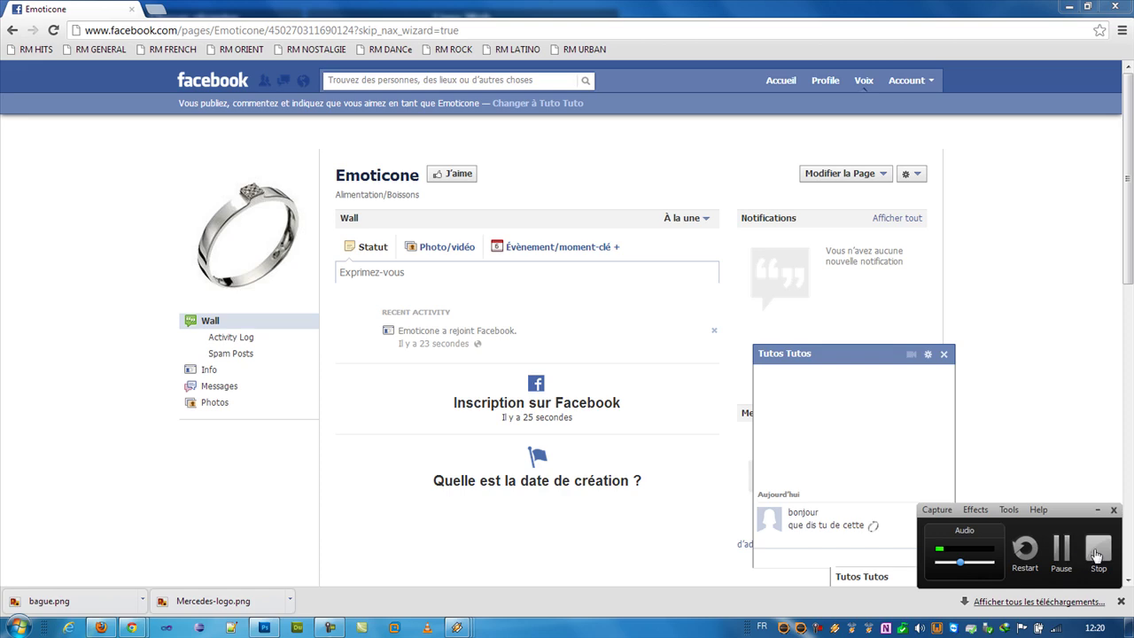